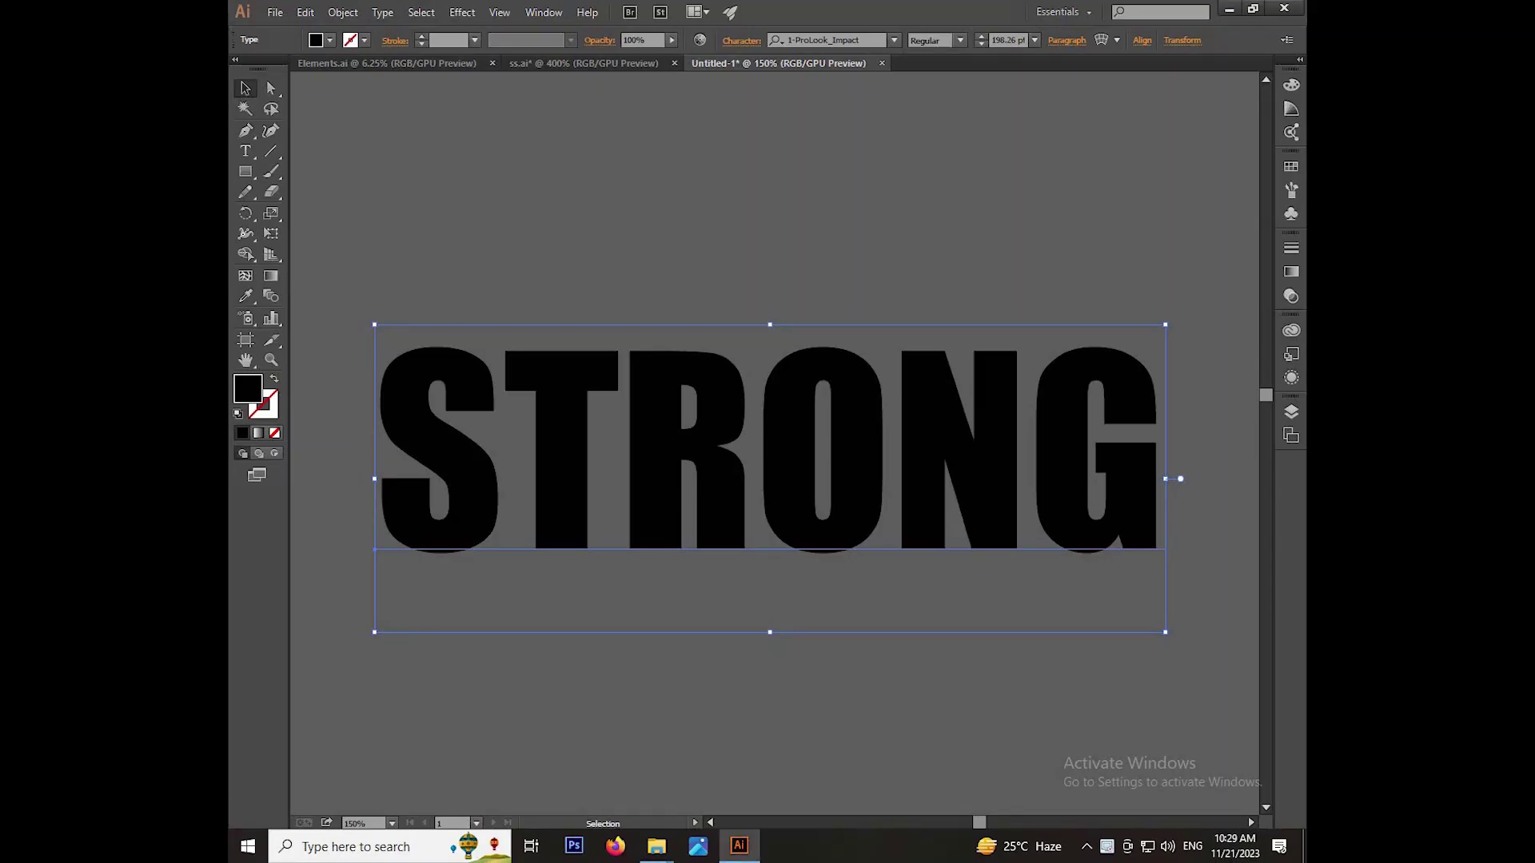
- Select the STRONG text, nudge it slightly, and convert it to outlines
left_click(786, 695)
left_click_drag(780, 688, 761, 688)
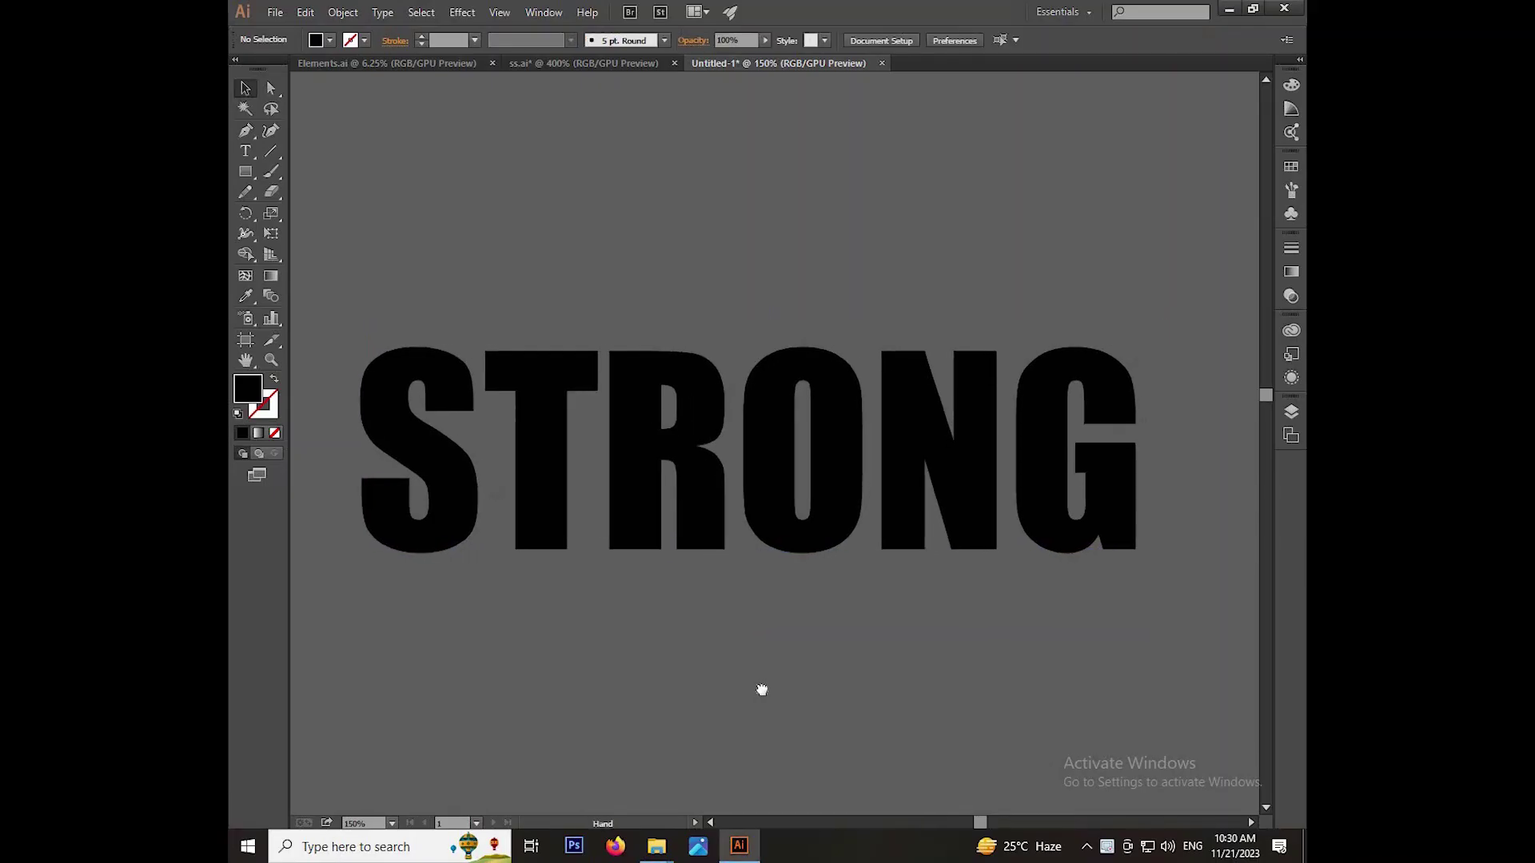
left_click(717, 475)
left_click_drag(718, 475, 726, 497)
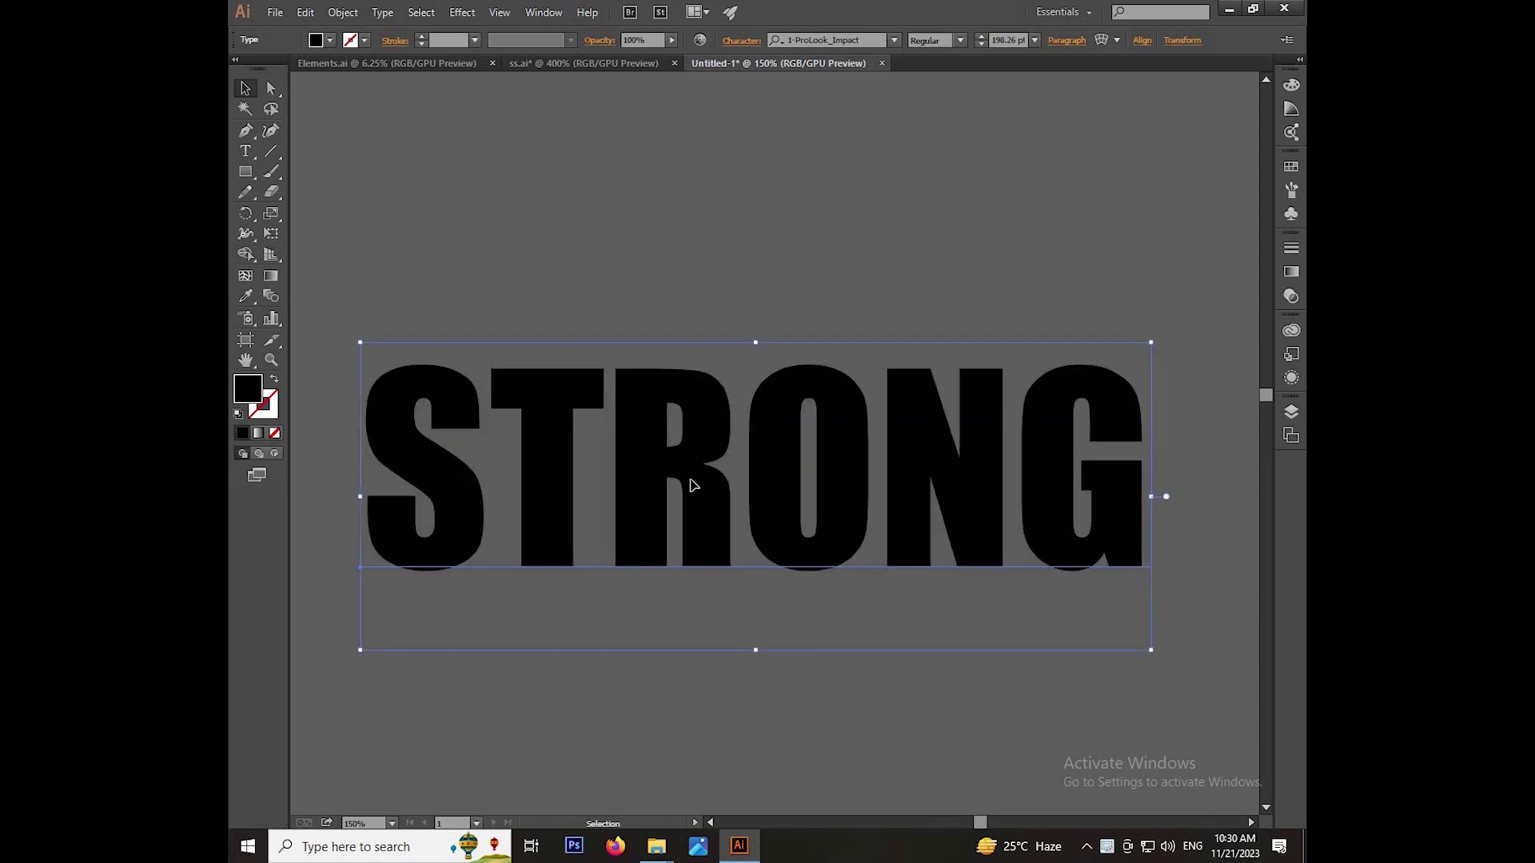
right_click(693, 486)
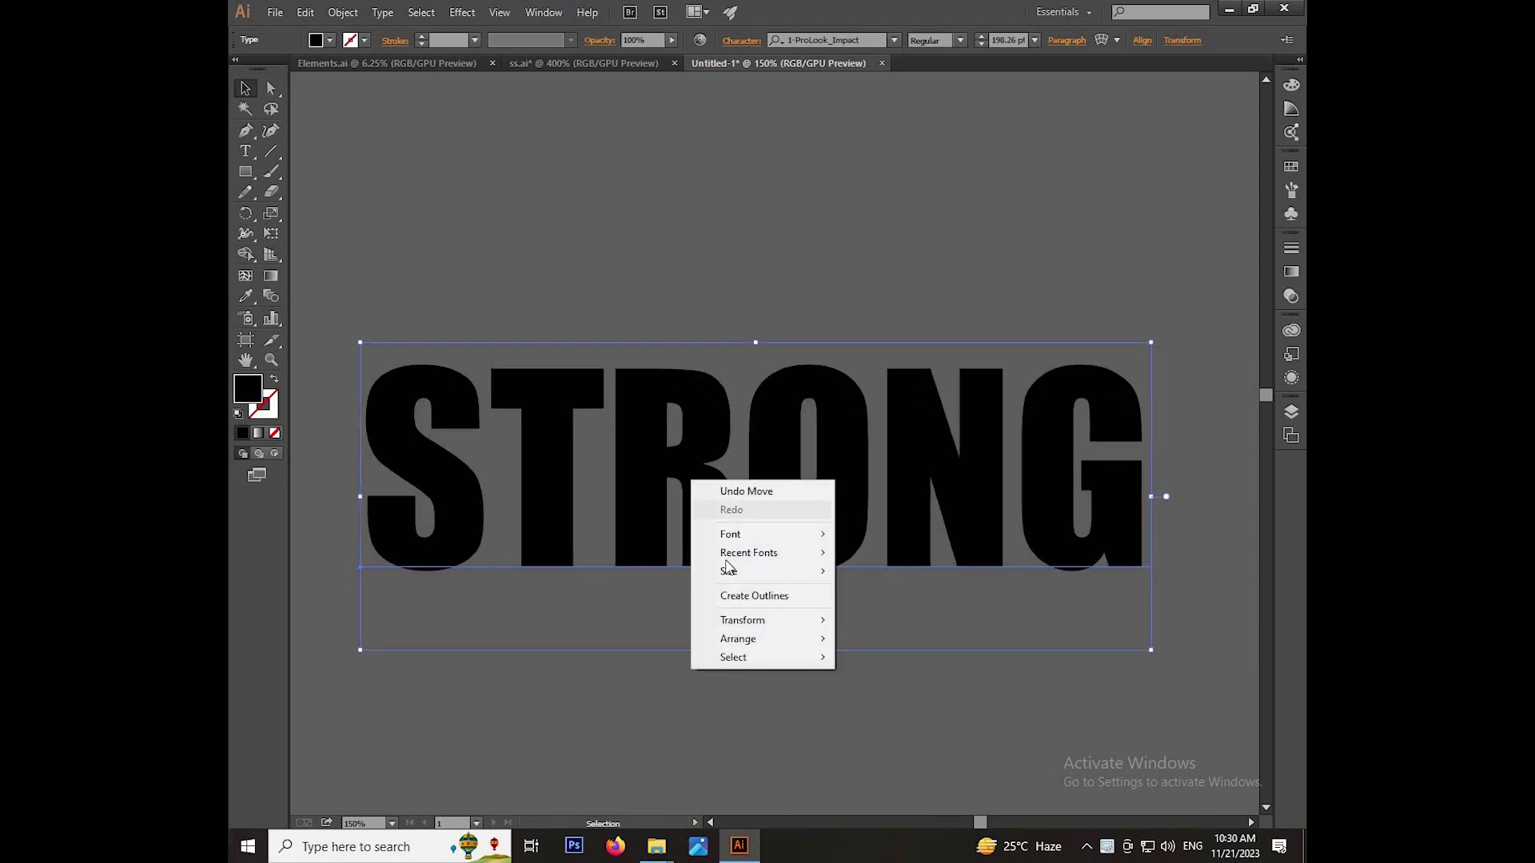
left_click(748, 595)
- Ungroup the outlined STRONG letters and zoom in on the S
key("ctrl+equal")
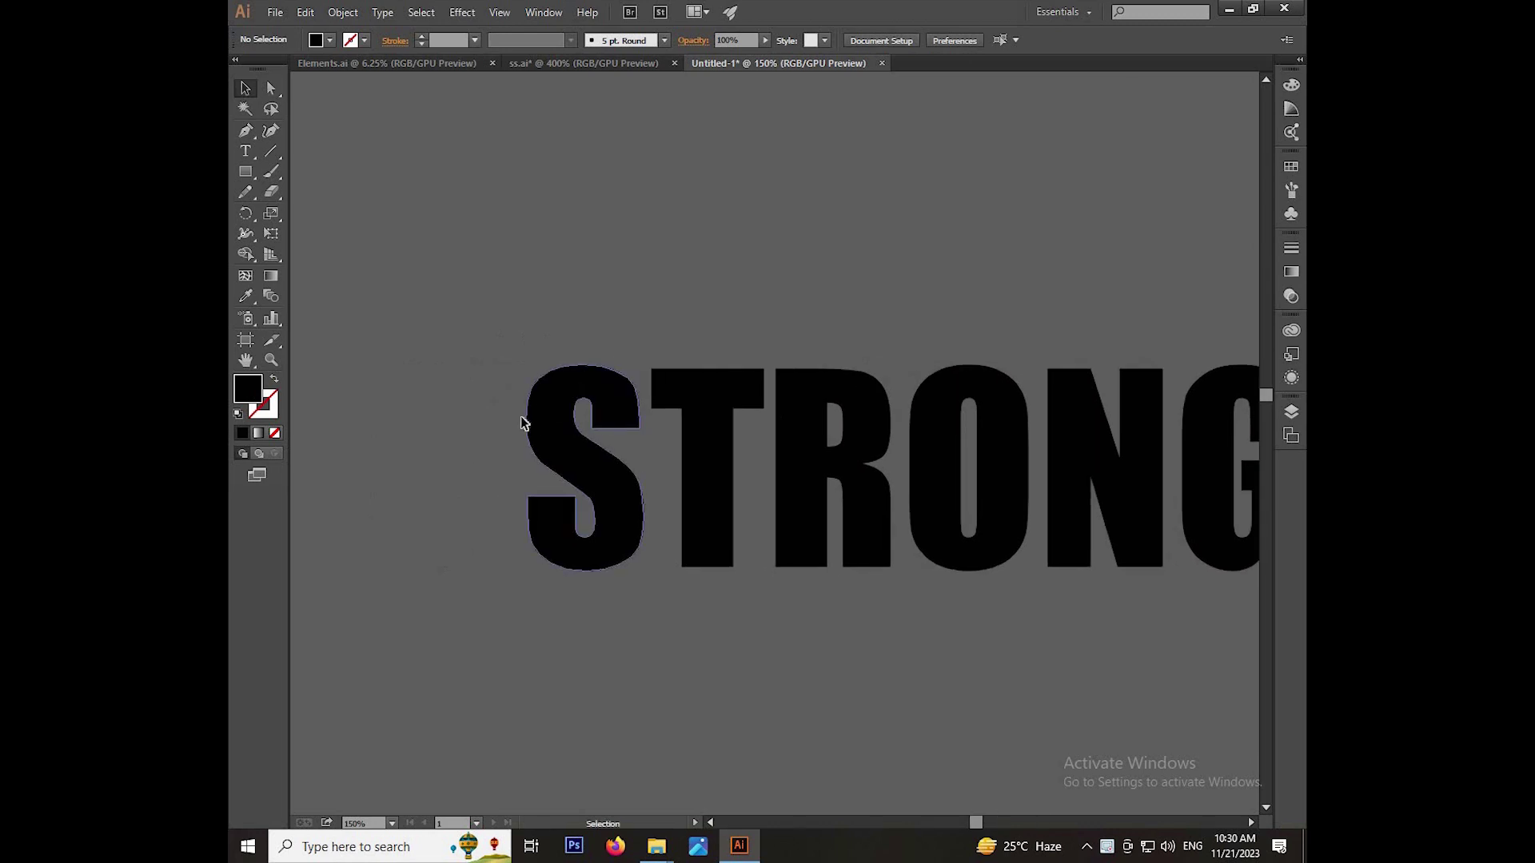
key("ctrl+equal")
right_click(600, 485)
left_click(605, 506)
left_click(478, 406)
key("ctrl+equal")
left_click_drag(562, 487, 587, 438)
- Draw a tall thin rectangle left of the S and fill it purple
left_click_drag(522, 144, 525, 809)
key("v")
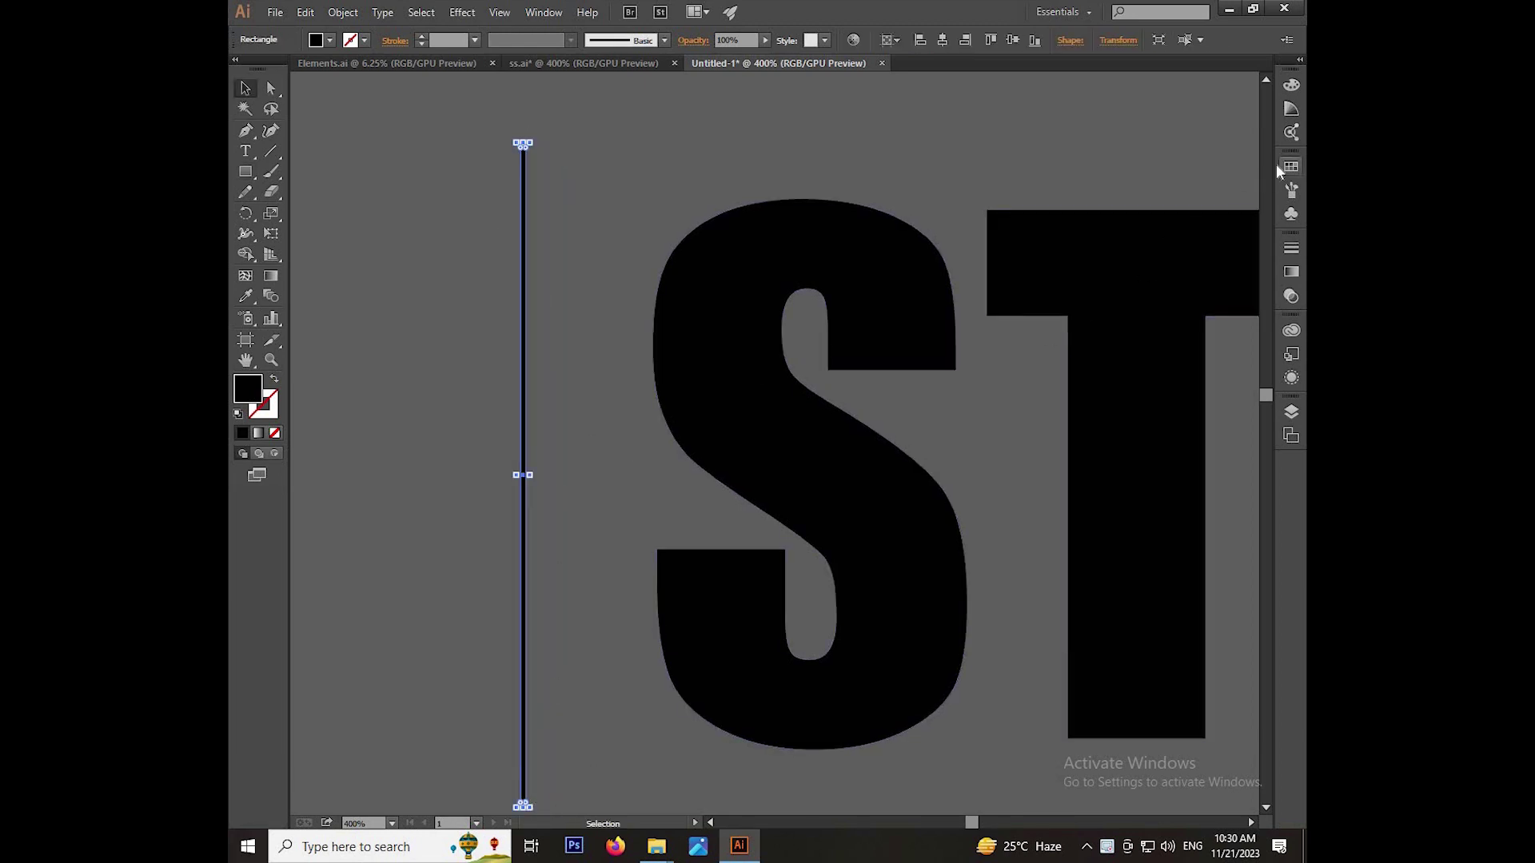
left_click(1289, 168)
left_click(1152, 203)
- Position the purple strip against the left edge of the S
left_click(650, 298)
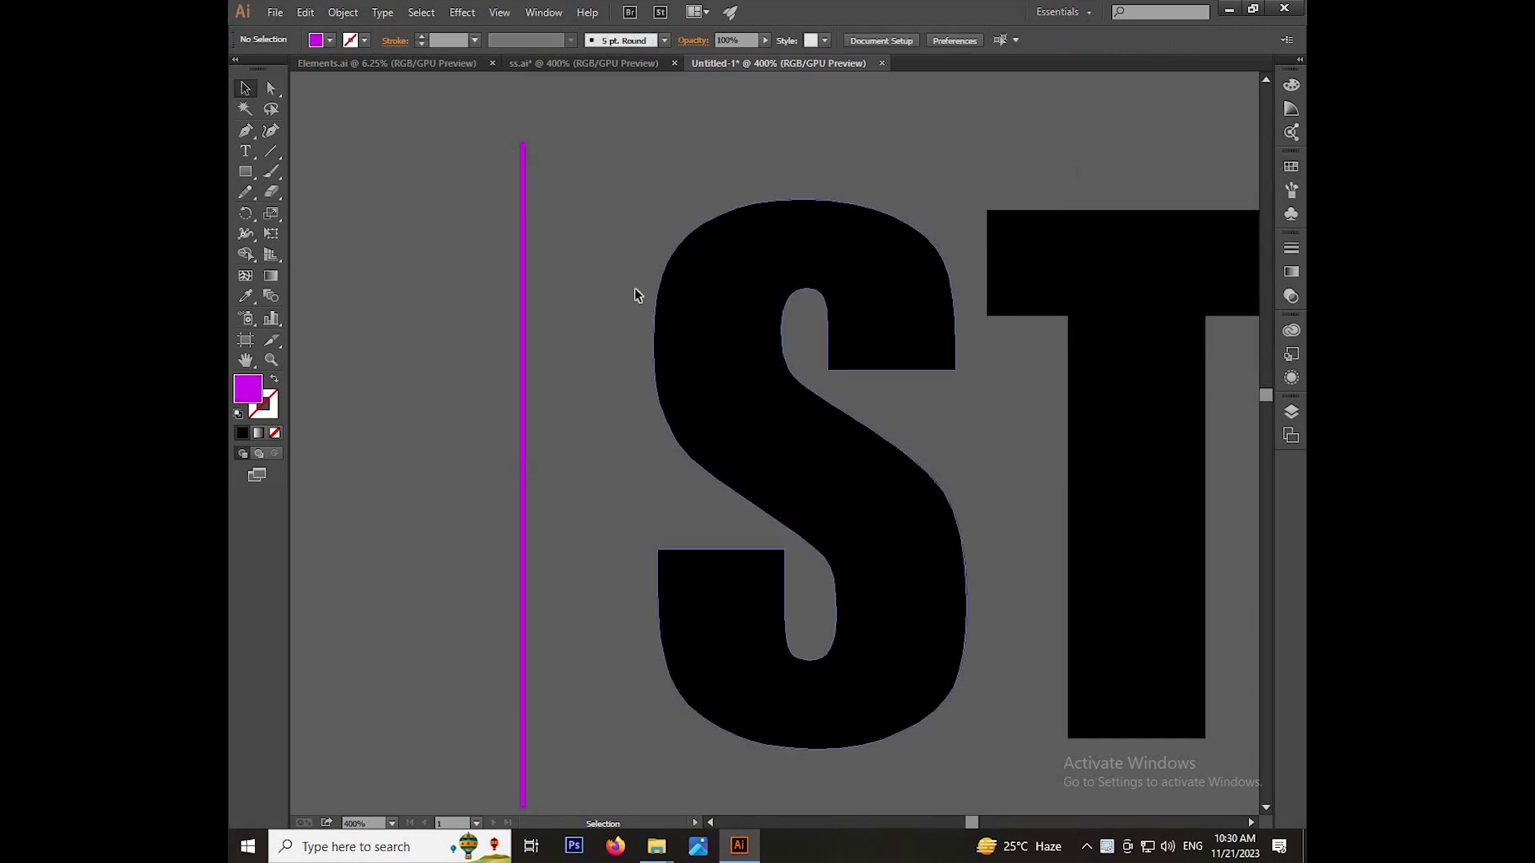
left_click_drag(522, 351, 620, 371)
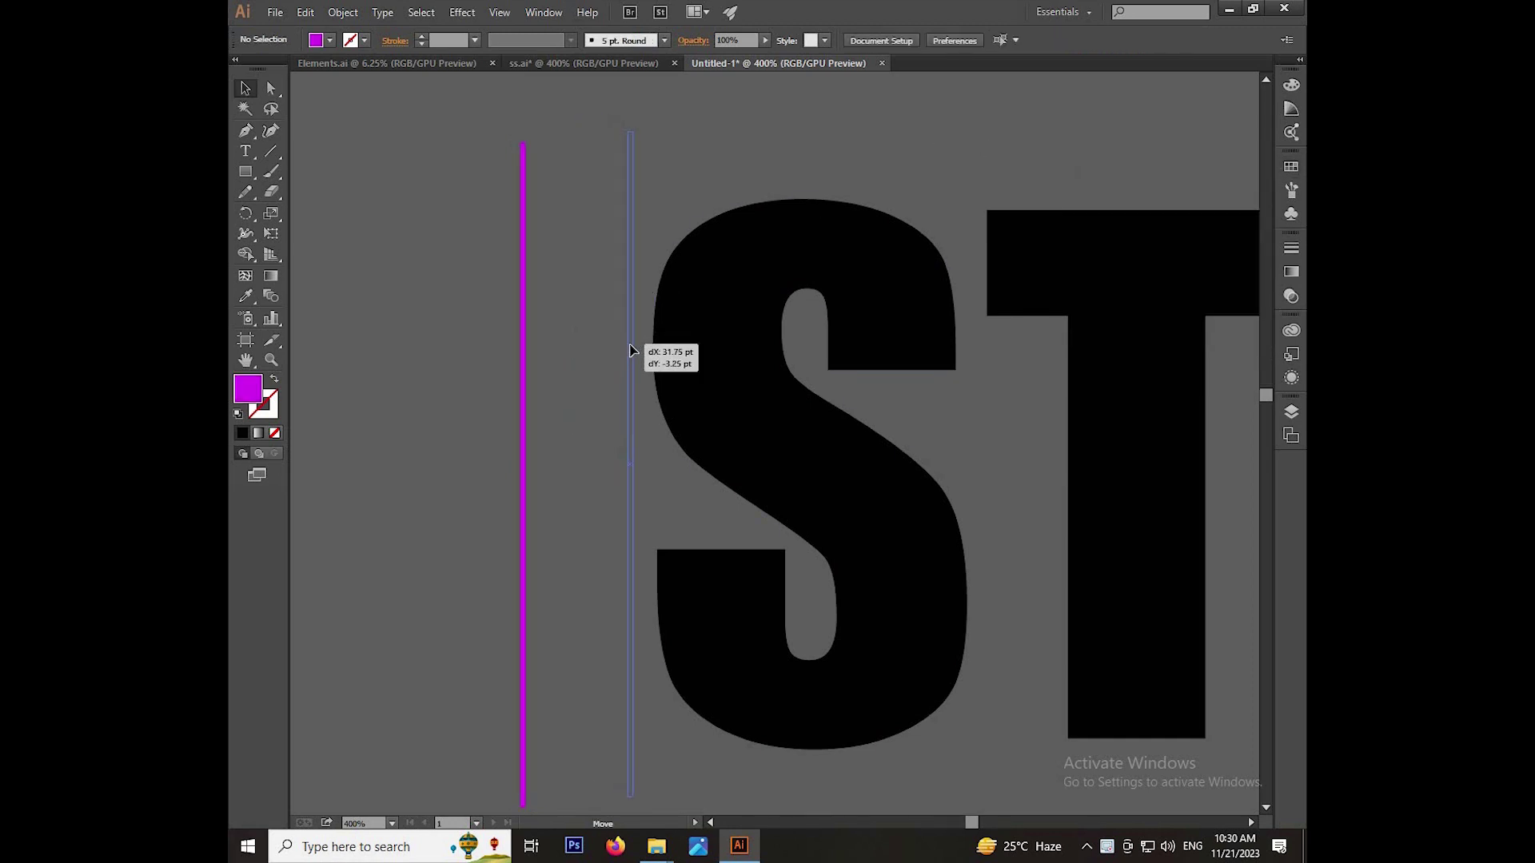
scroll(658, 453, "up", 2, "alt")
scroll(644, 422, "up", 2, "alt")
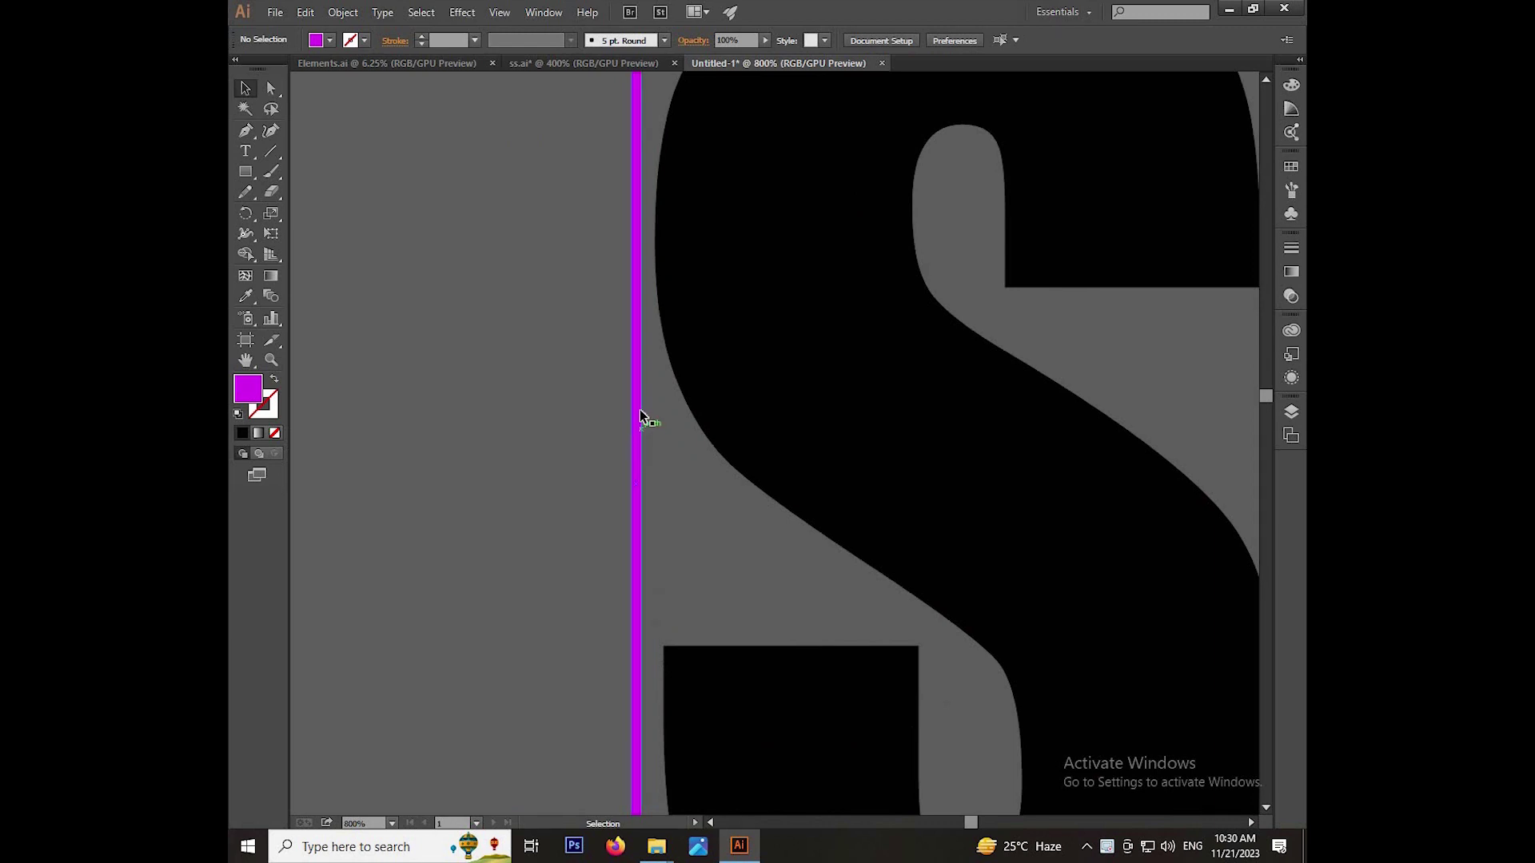
scroll(610, 407, "up", 2, "alt")
left_click_drag(620, 371, 626, 412)
scroll(626, 412, "down", 1, "alt")
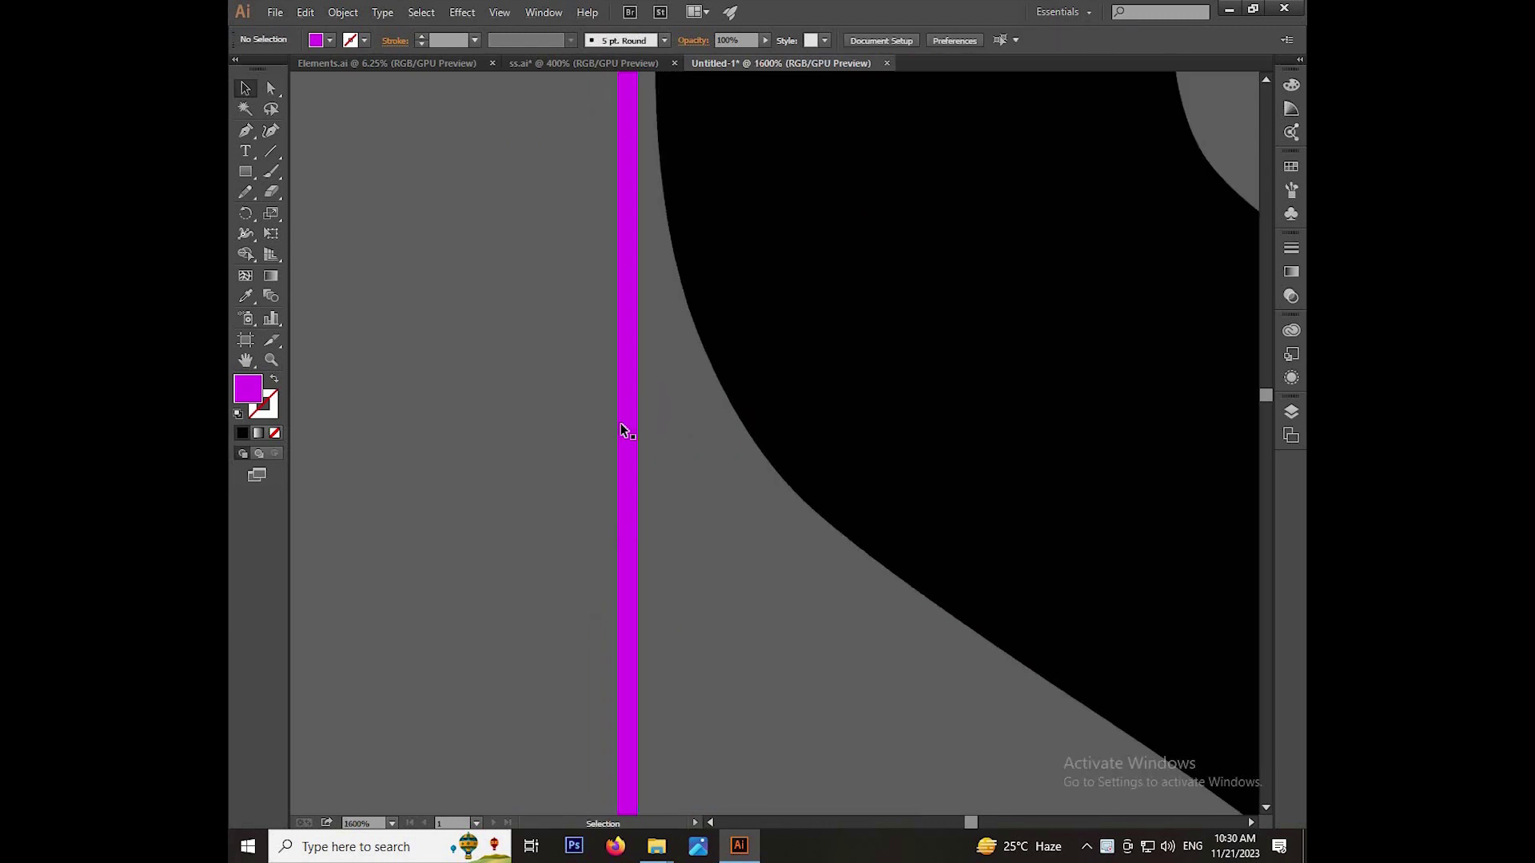
scroll(615, 473, "up", 3, "alt")
- Make a copy of the strip beside it and fill the copy white
mouse_move(584, 467)
left_mouse_down()
mouse_move(641, 467)
mouse_move(628, 505)
left_mouse_up()
key("ctrl+z")
left_click(1105, 203)
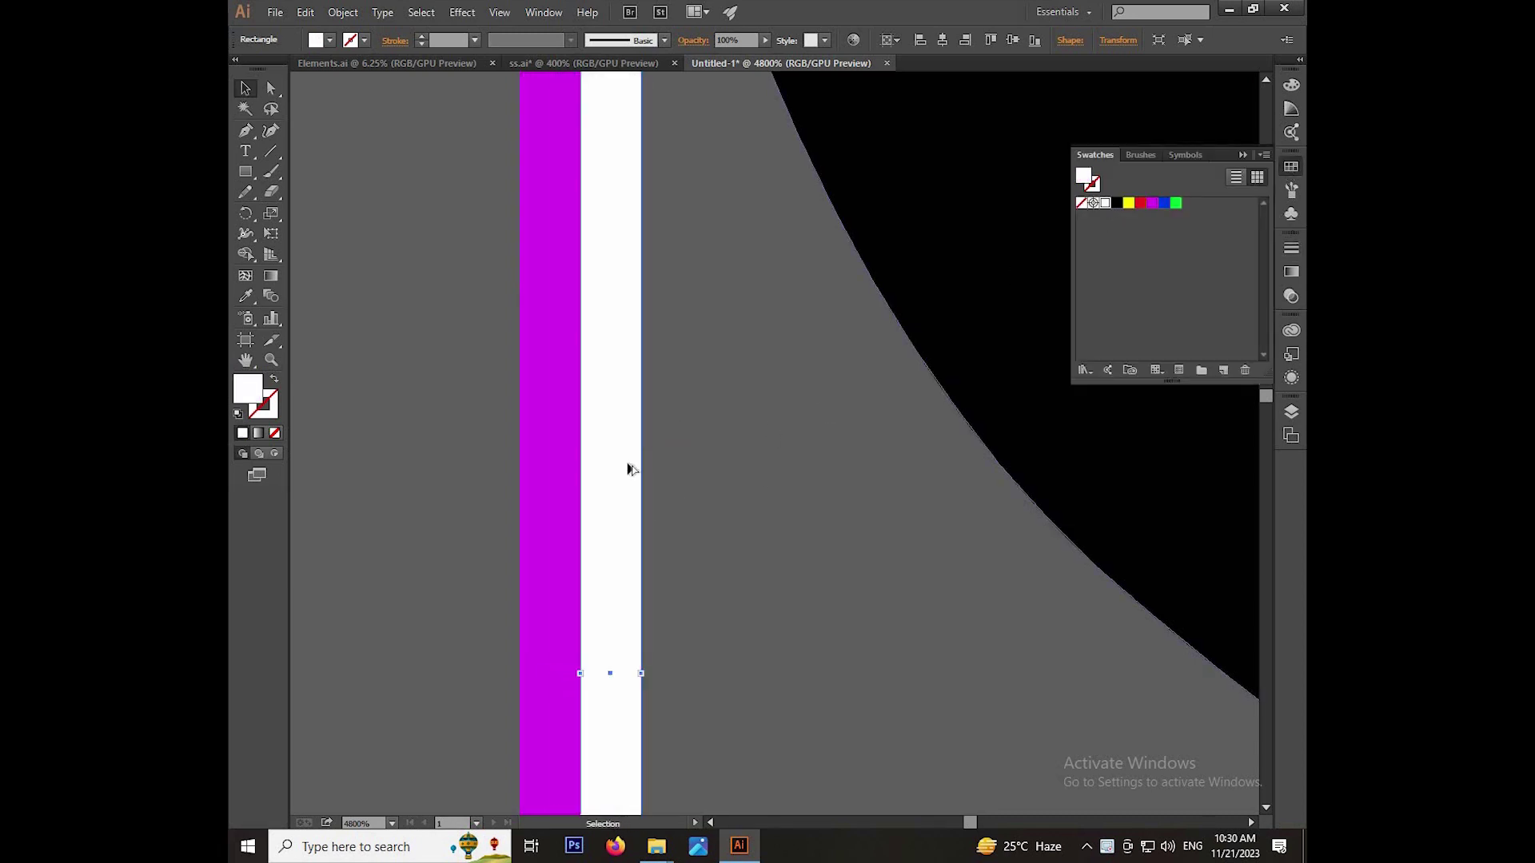
- Alt-drag a copy of the magenta-and-white pair, then repeat the copy with Ctrl+D
scroll(621, 496, "down", 1)
scroll(604, 503, "up", 3)
left_click_drag(600, 515, 757, 517)
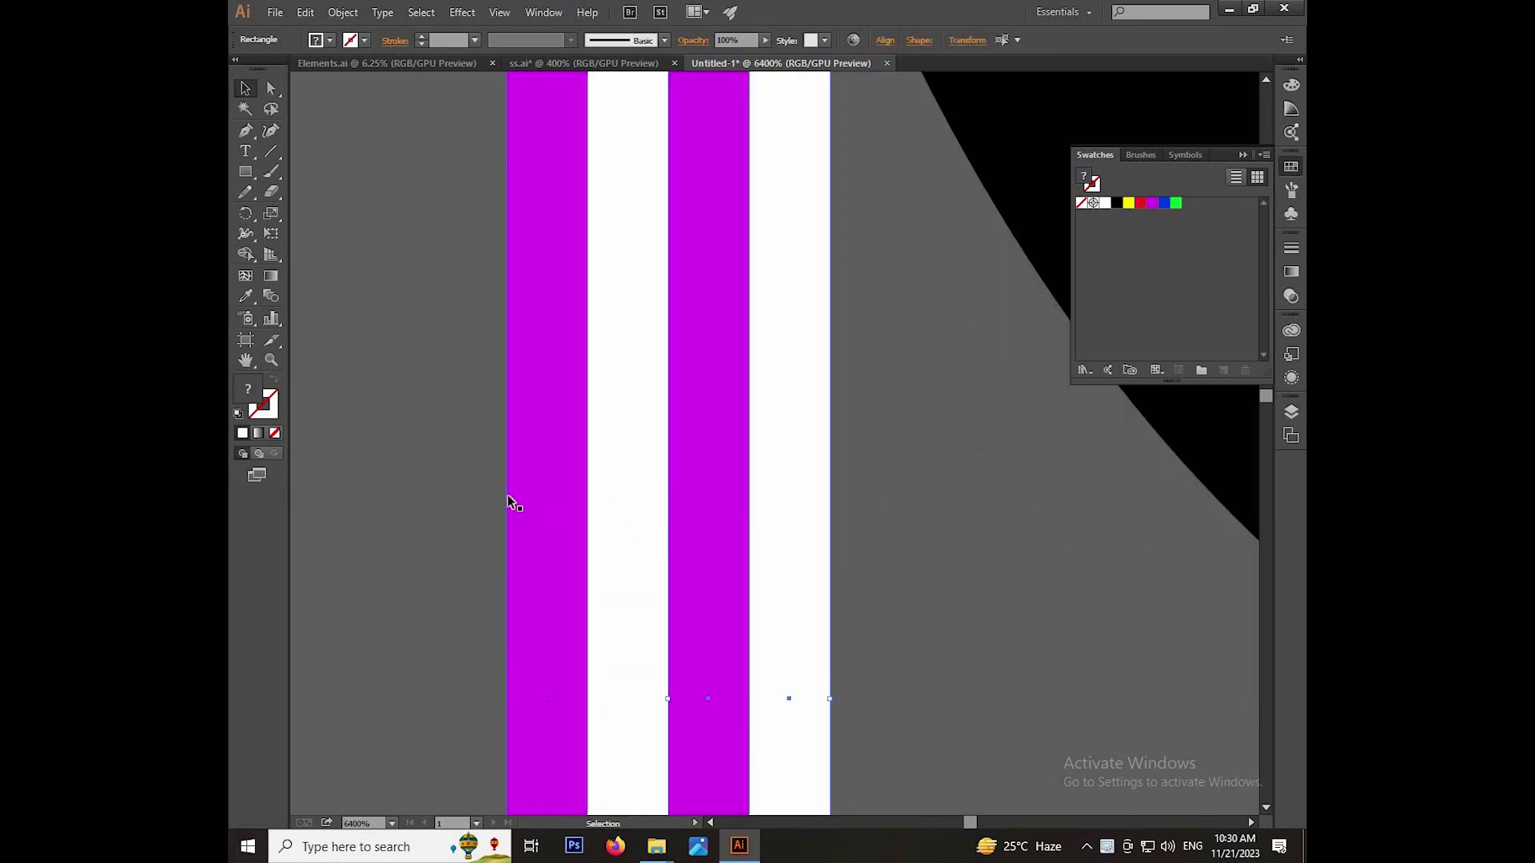
scroll(483, 486, "down", 4)
scroll(477, 482, "down", 1)
scroll(478, 482, "down", 1)
key("ctrl+d")
key("ctrl+d")
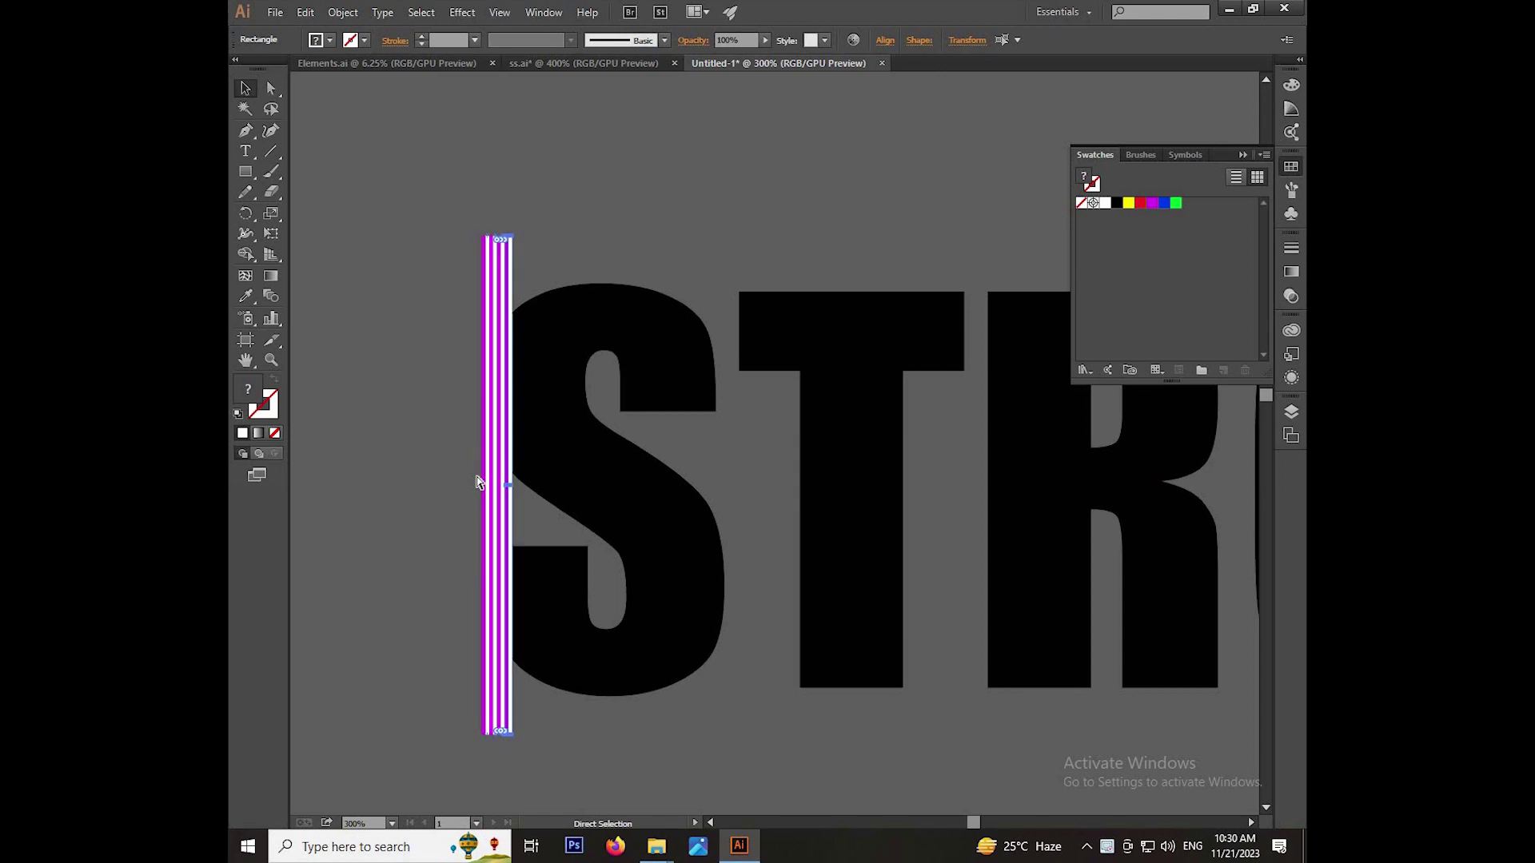
- Repeat the stripe copy with Ctrl+D to extend the band across the S
key("ctrl+d")
key("ctrl+d")
key("ctrl+d")
key("ctrl+d")
key("ctrl+d")
key("ctrl+d")
key("ctrl+d")
key("ctrl+d")
key("ctrl+d")
key("ctrl+d")
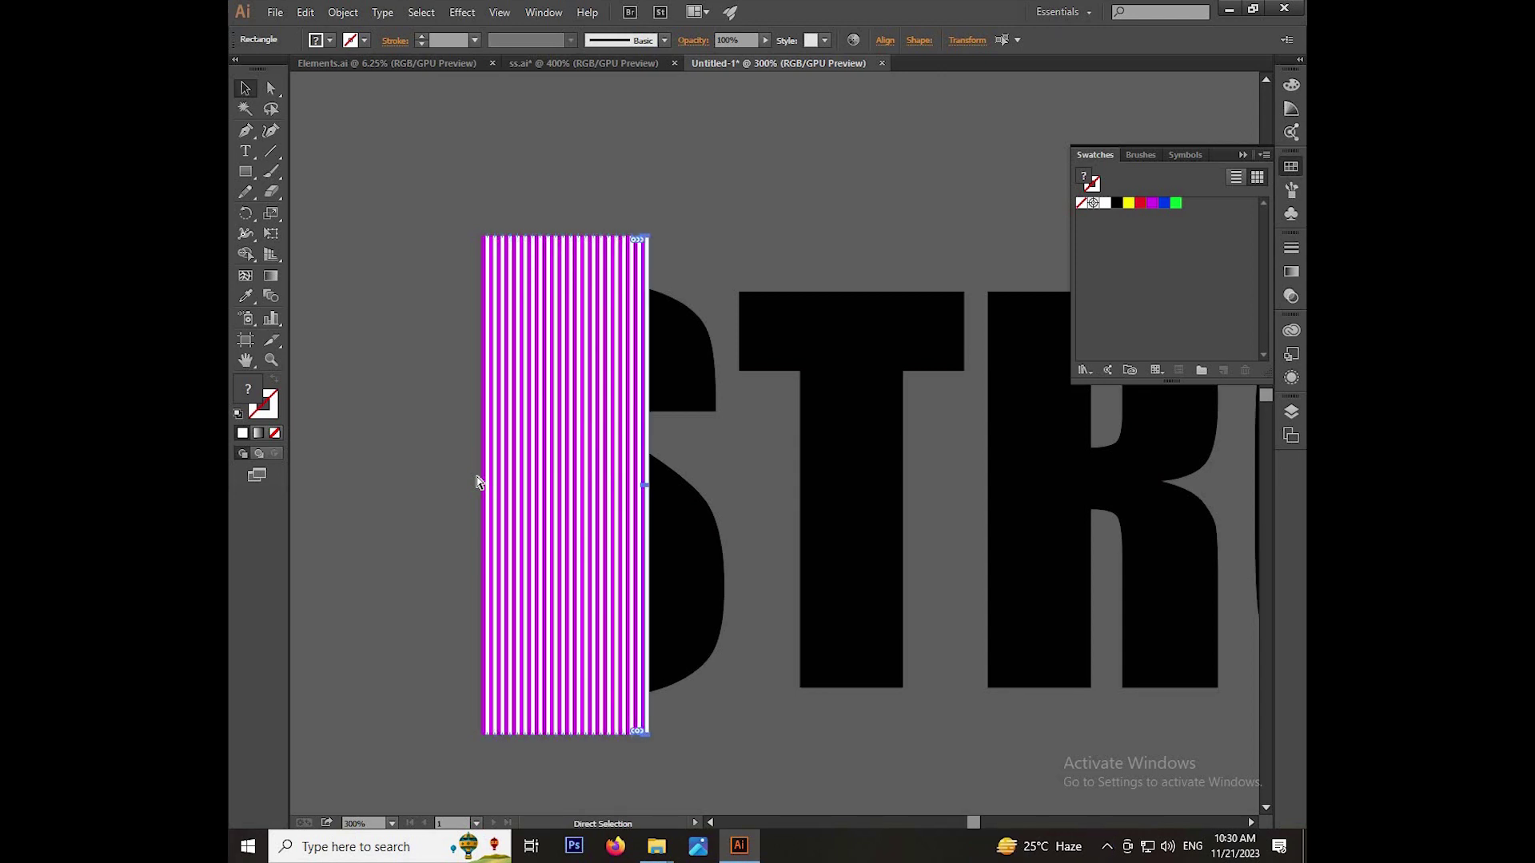
key("ctrl+d")
key("ctrl+d")
key("ctrl+d")
key("ctrl+d")
key("ctrl+d")
key("ctrl+d")
key("ctrl+d")
key("ctrl+d")
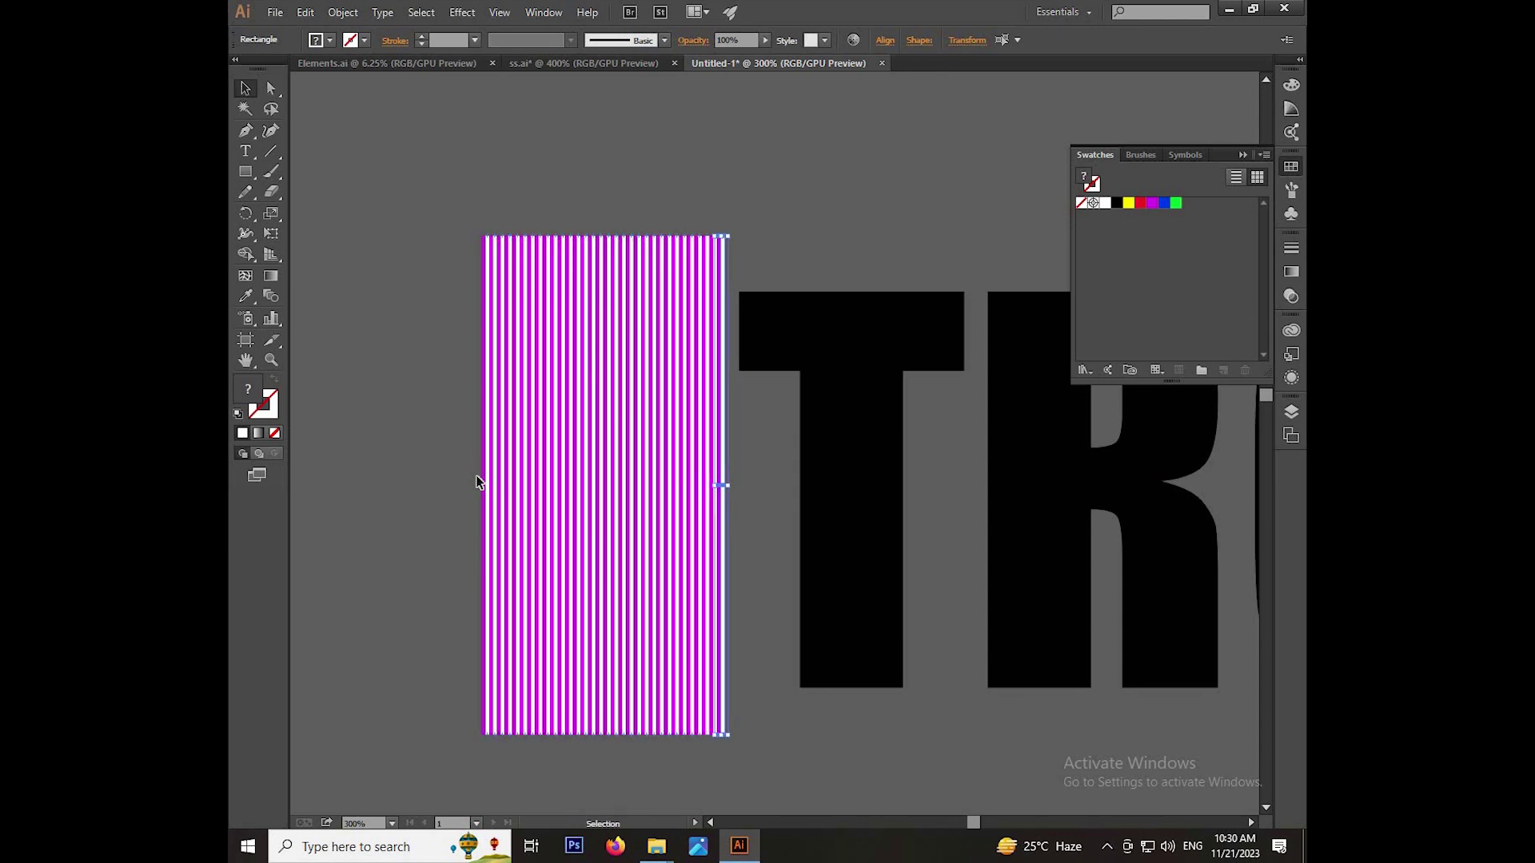
scroll(468, 475, "up", 1)
scroll(465, 474, "up", 3)
left_click(530, 471)
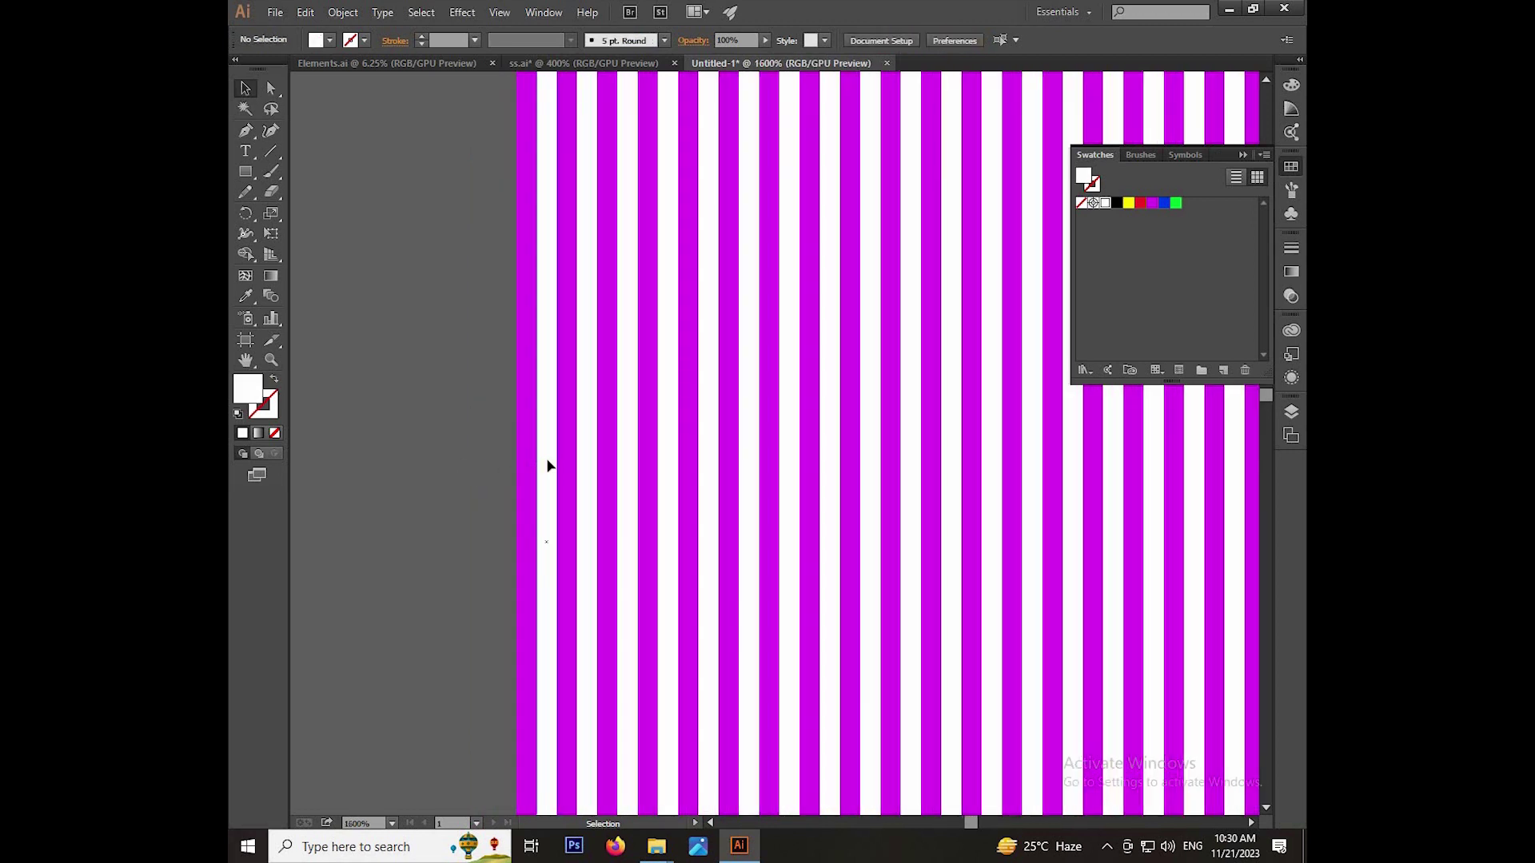
scroll(591, 450, "up", 1)
- Delete the white stripes lying over the right part of the S
left_click(625, 453)
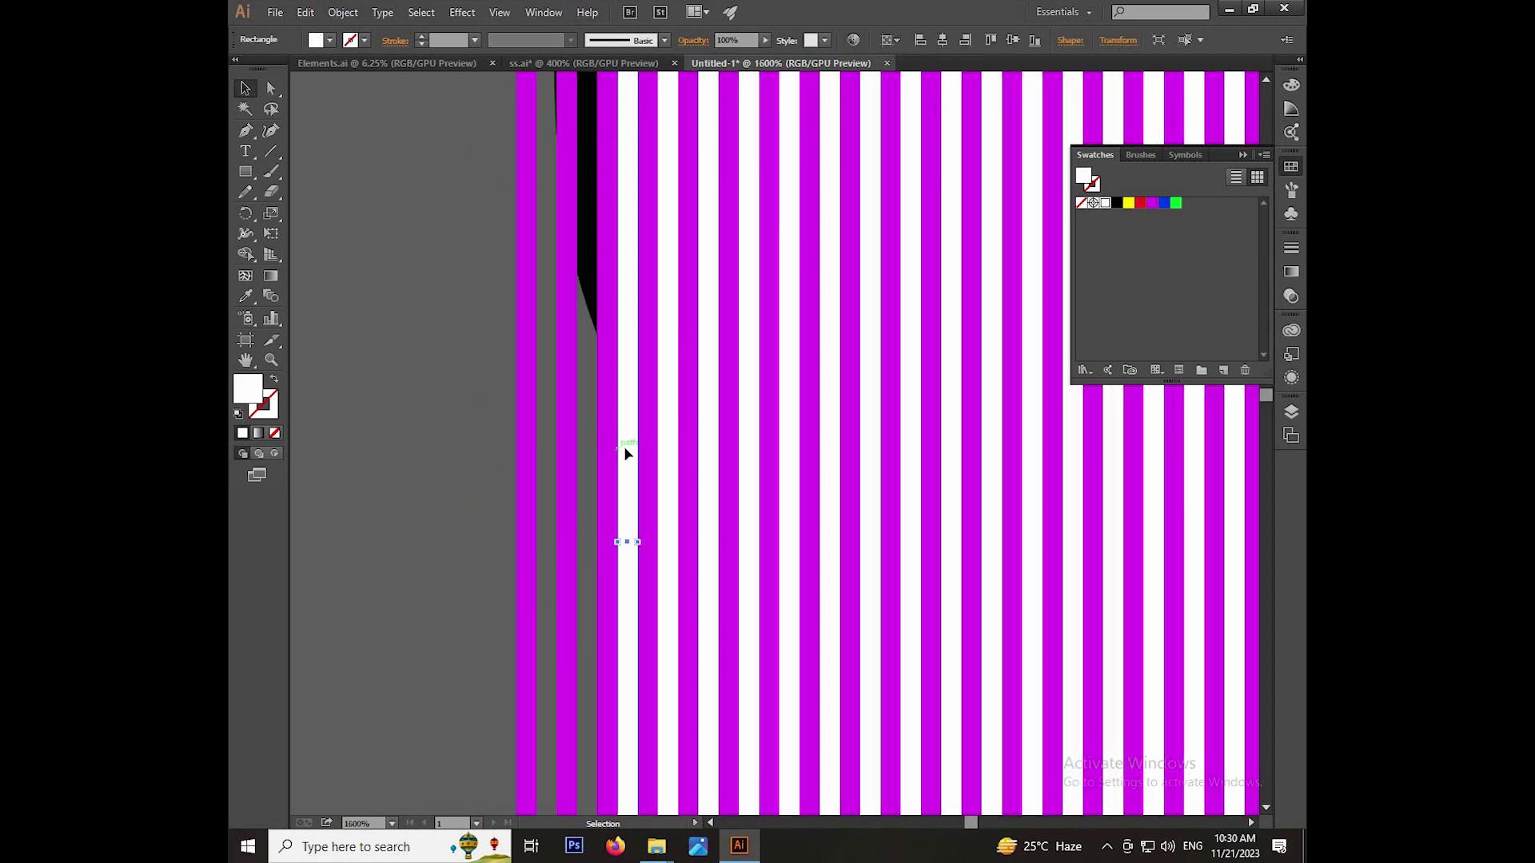
key("Delete")
left_click(674, 449)
key("Delete")
key("Delete")
left_click(743, 439)
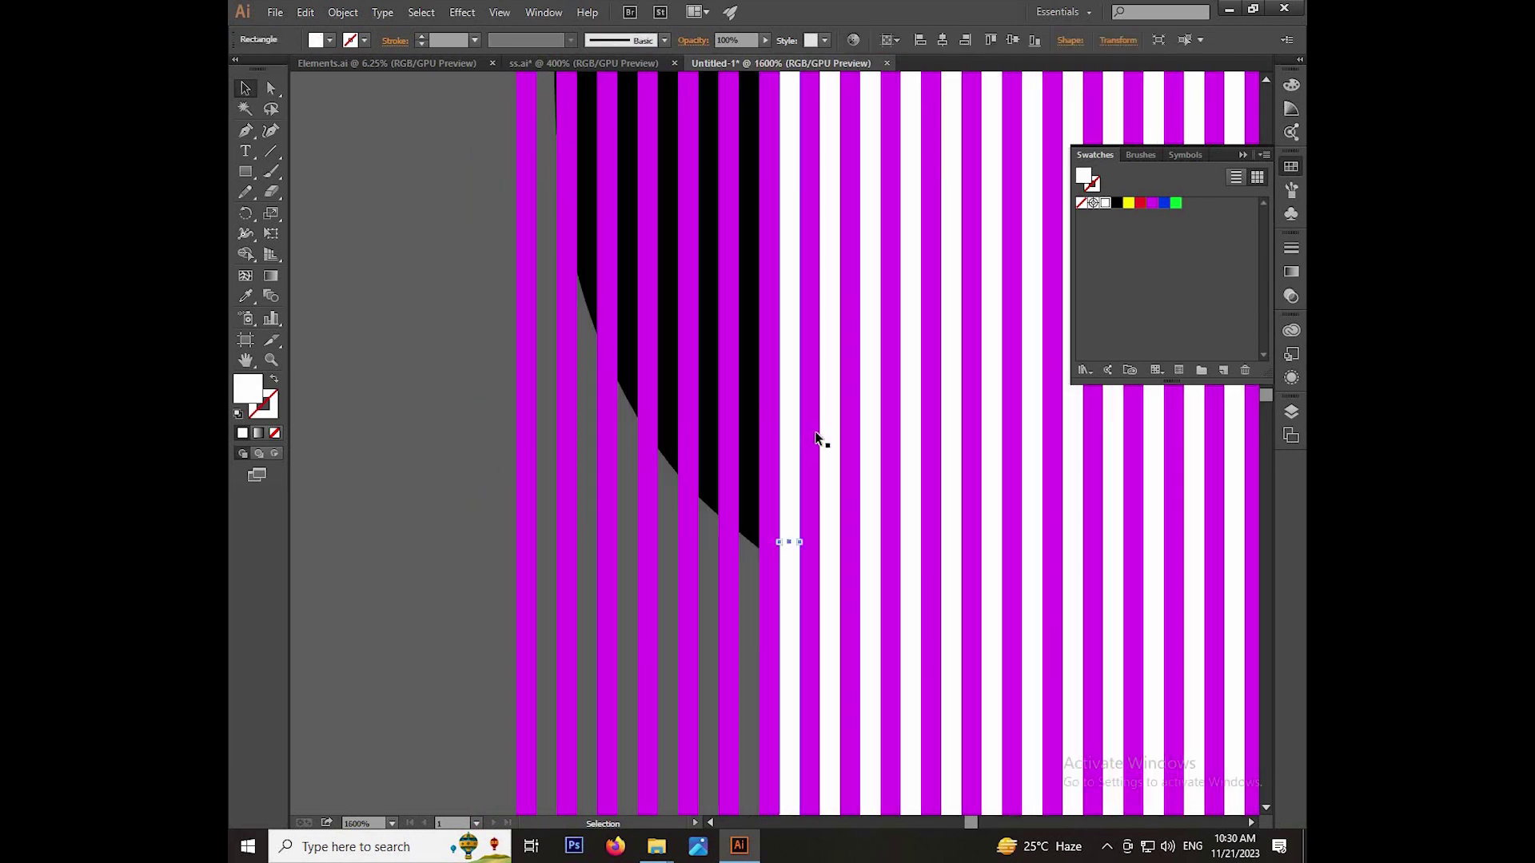
key("Delete")
left_click(829, 432)
key("Delete")
key("Delete")
key("Delete")
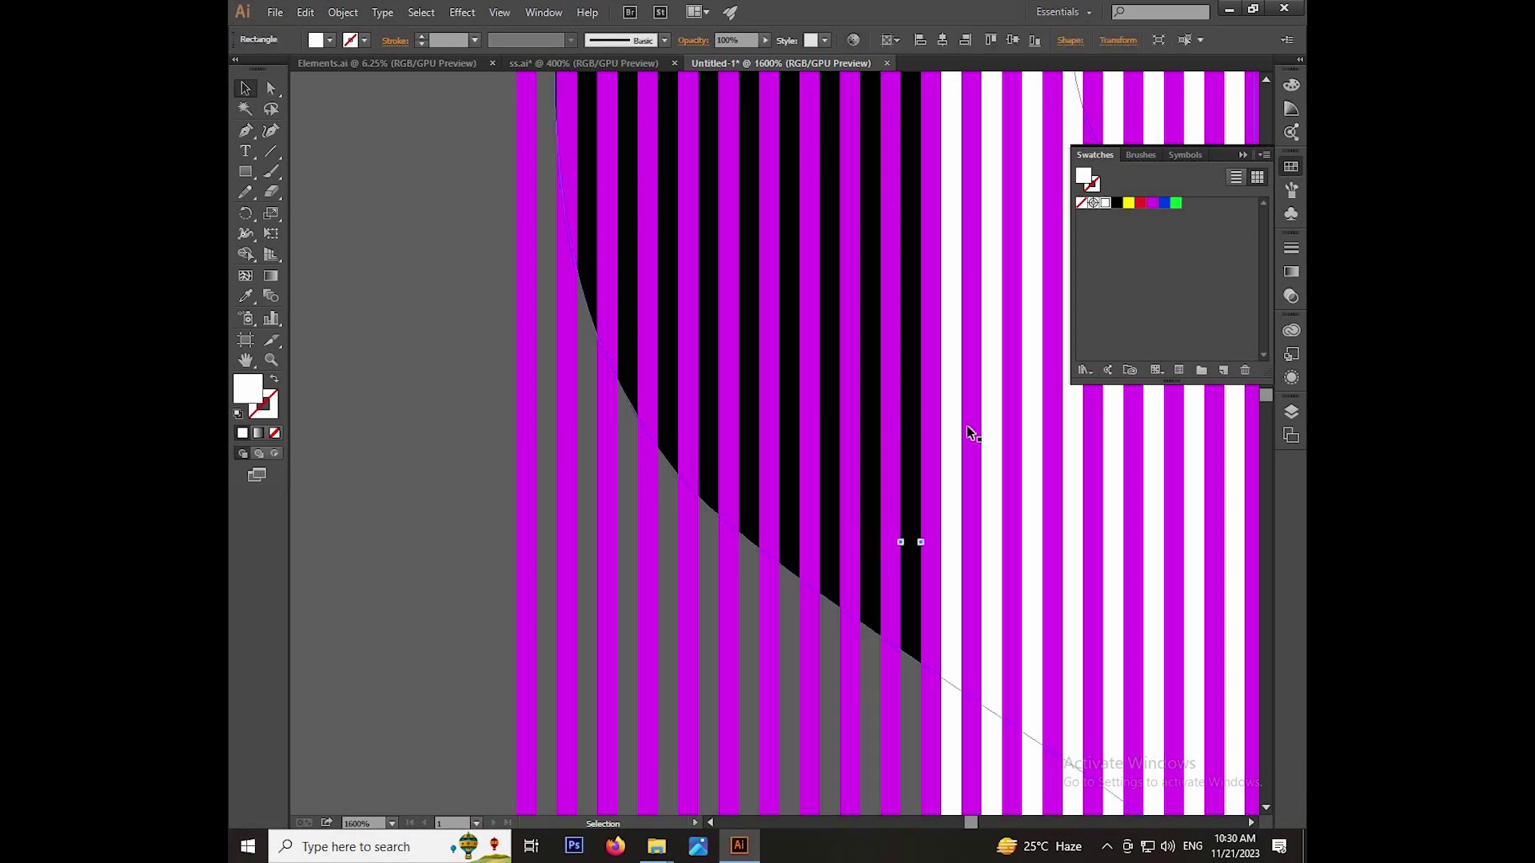
left_click(975, 432)
left_click(987, 438)
key("Delete")
key("Delete")
left_click(1031, 436)
- Delete white stripes over the left part of the S, undoing a wrongly deleted magenta one
left_click_drag(773, 445, 504, 445)
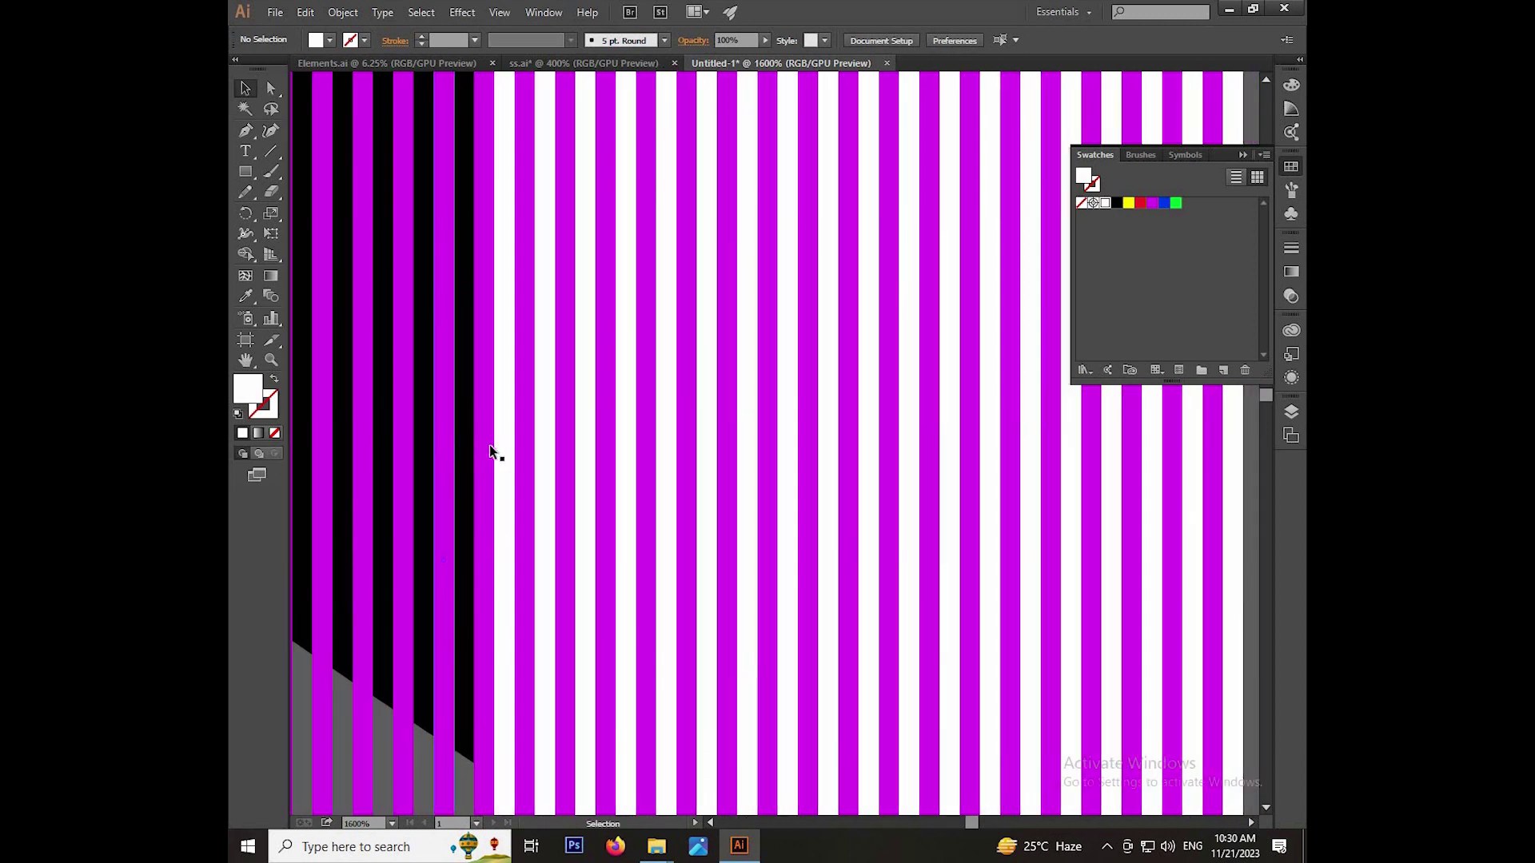
left_click(504, 443)
key("Delete")
key("Delete")
left_click(598, 439)
key("Delete")
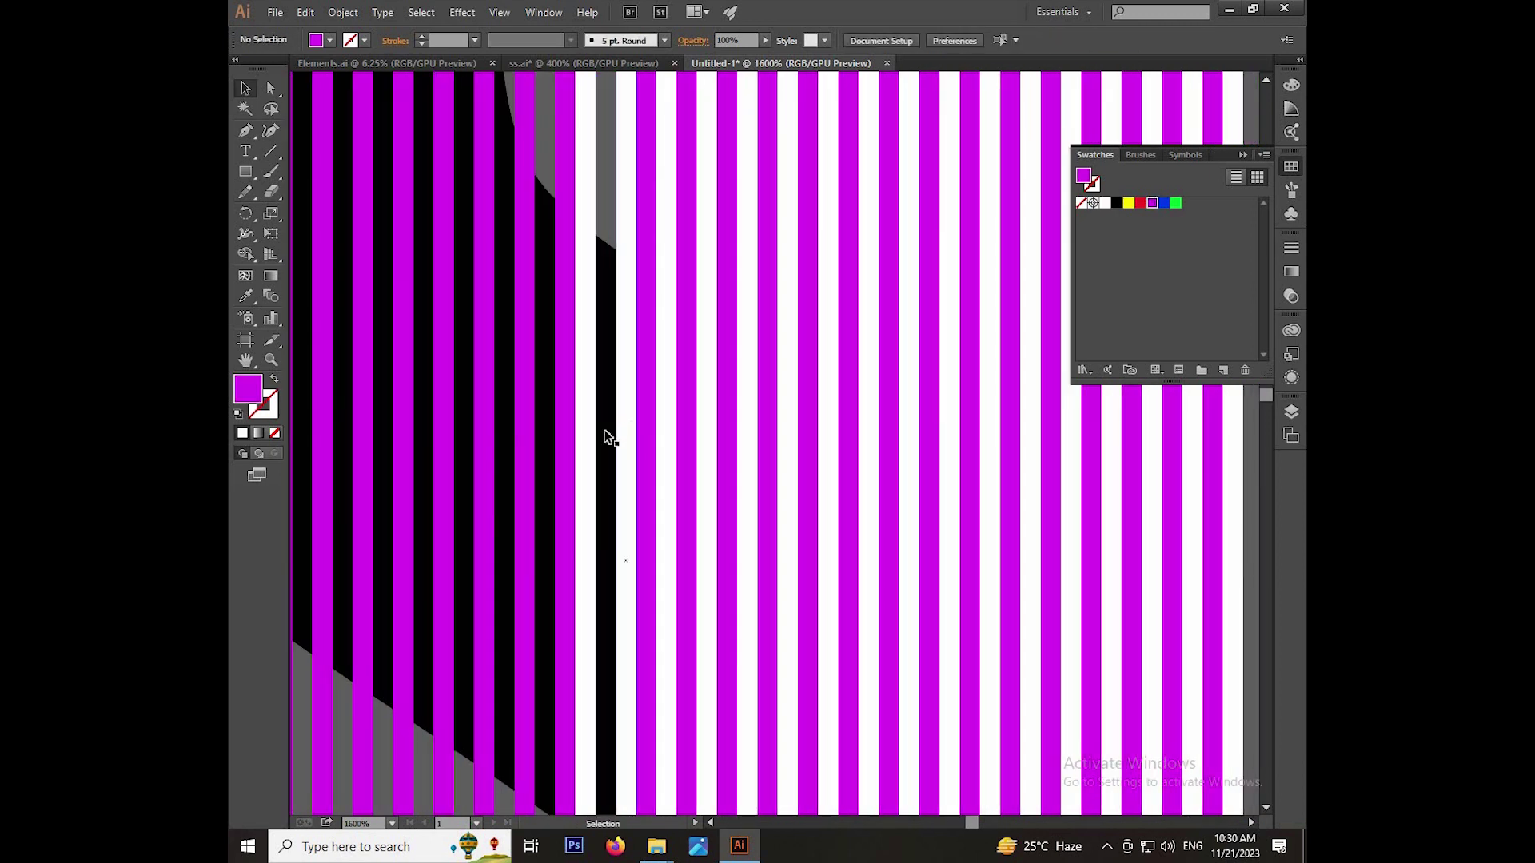
key("ctrl+z")
left_click(589, 439)
key("Delete")
left_click(624, 438)
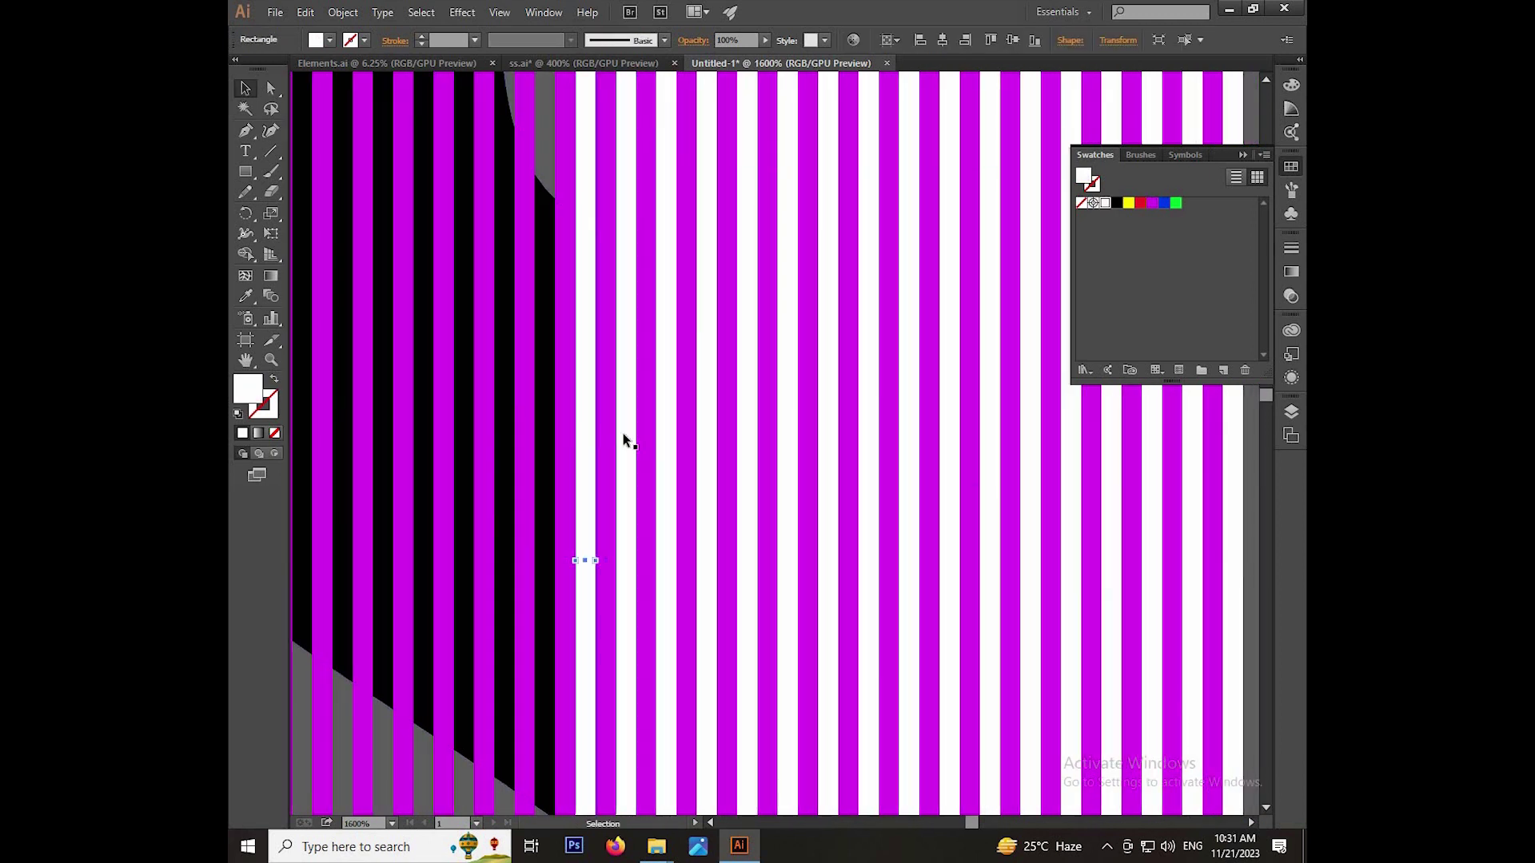
- Delete more white stripes over the S, restoring a mistakenly removed magenta stripe
key("Delete")
left_click(666, 439)
key("Delete")
left_click(707, 435)
key("Delete")
left_click(767, 428)
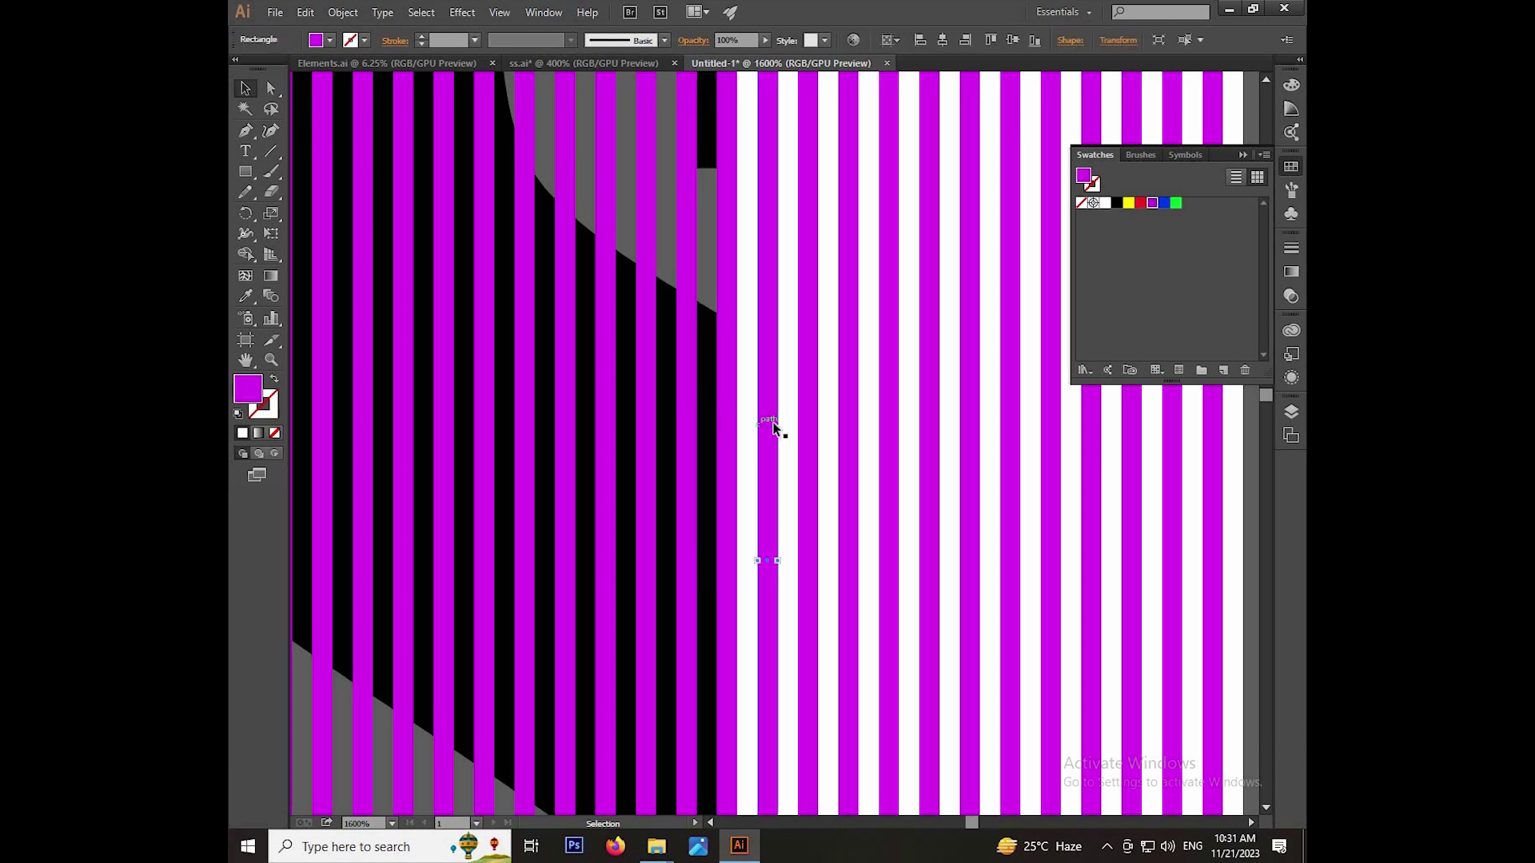
key("Delete")
key("ctrl+z")
left_click(782, 426, "shift")
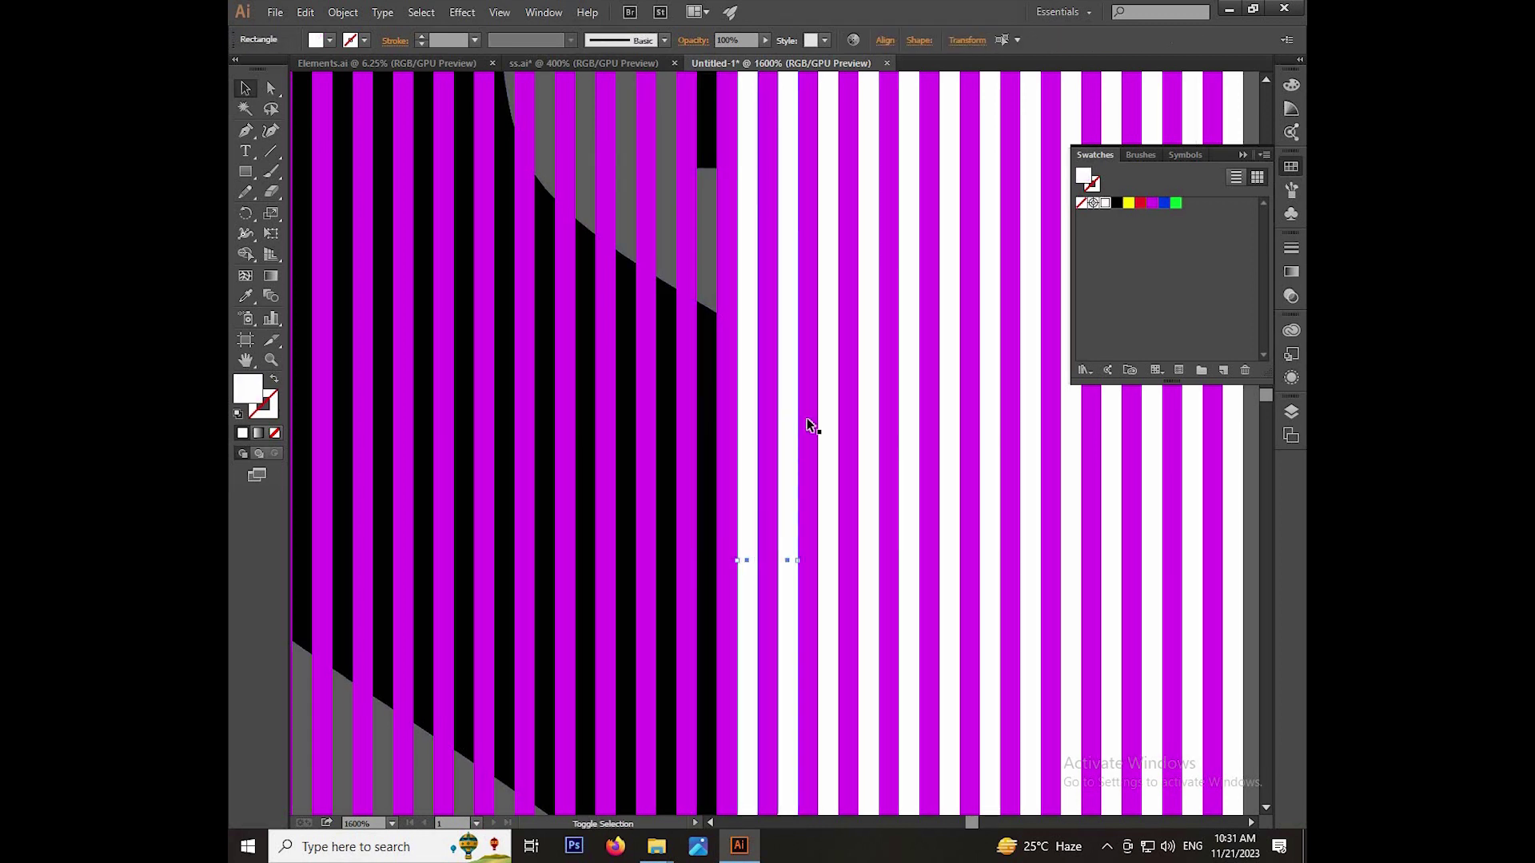
- Shift-select the remaining white stripes over the S and delete them together
scroll(523, 411, "right", 5)
left_click(531, 409, "shift")
left_click(568, 409, "shift")
left_click(621, 407, "shift")
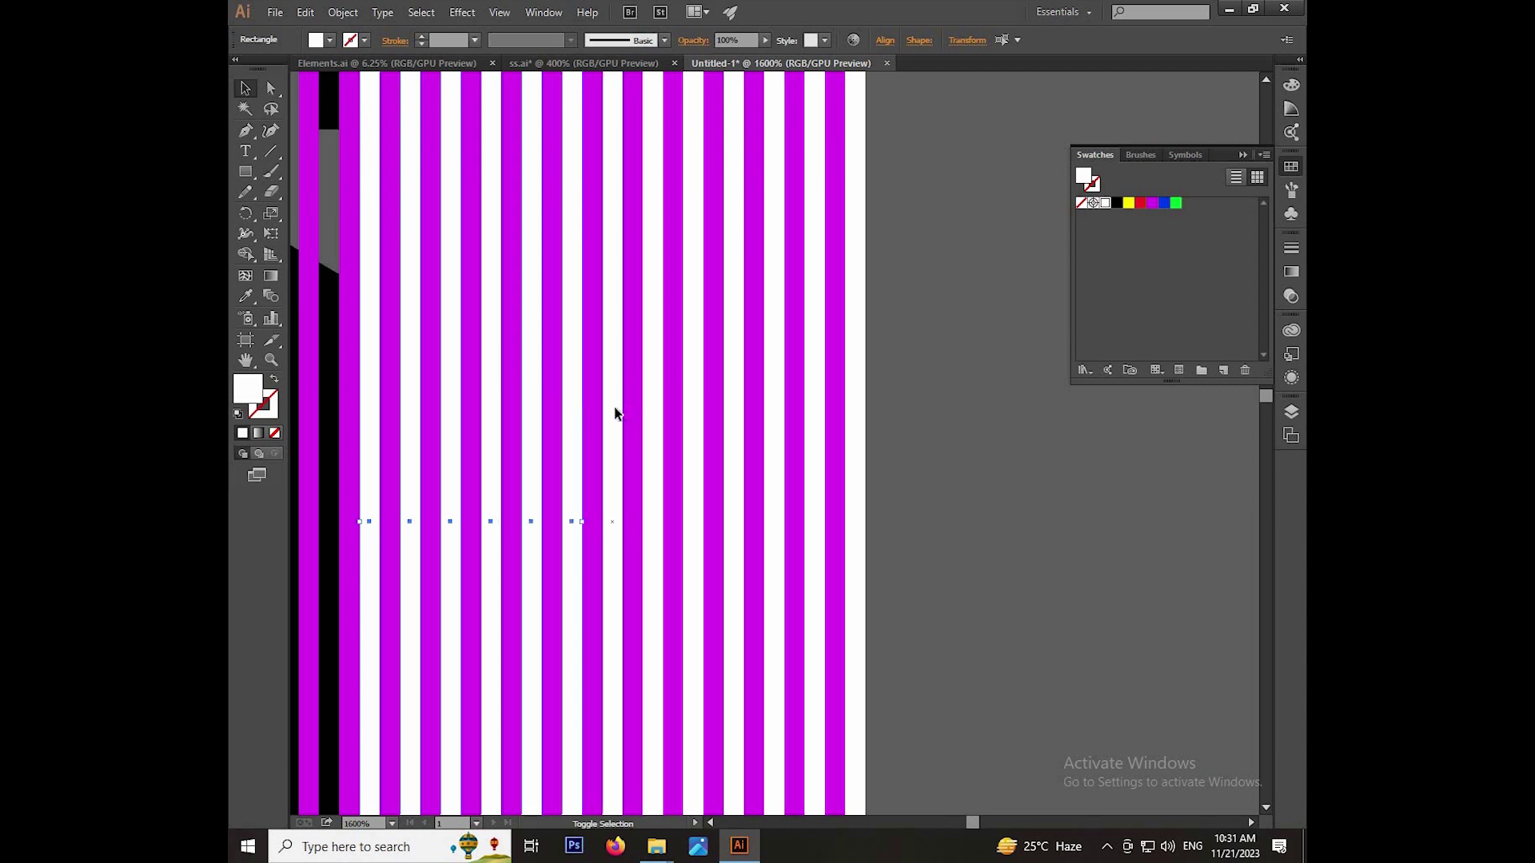
left_click(654, 417, "shift")
left_click(774, 418, "shift")
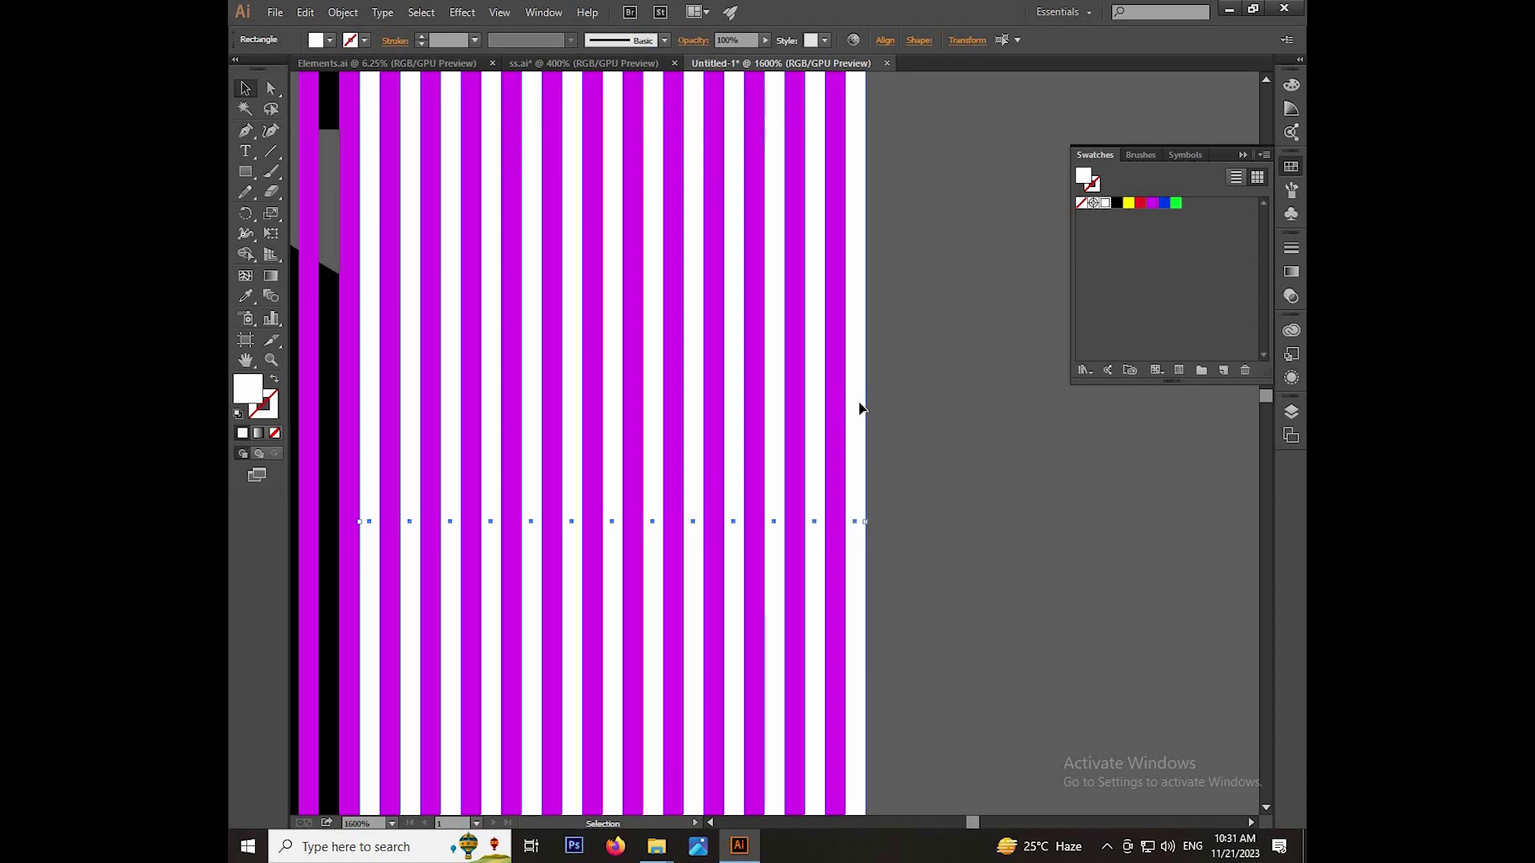
key("Delete")
- Select the S together with its stripes and switch to the Shape Builder tool
scroll(859, 401, "down", 5)
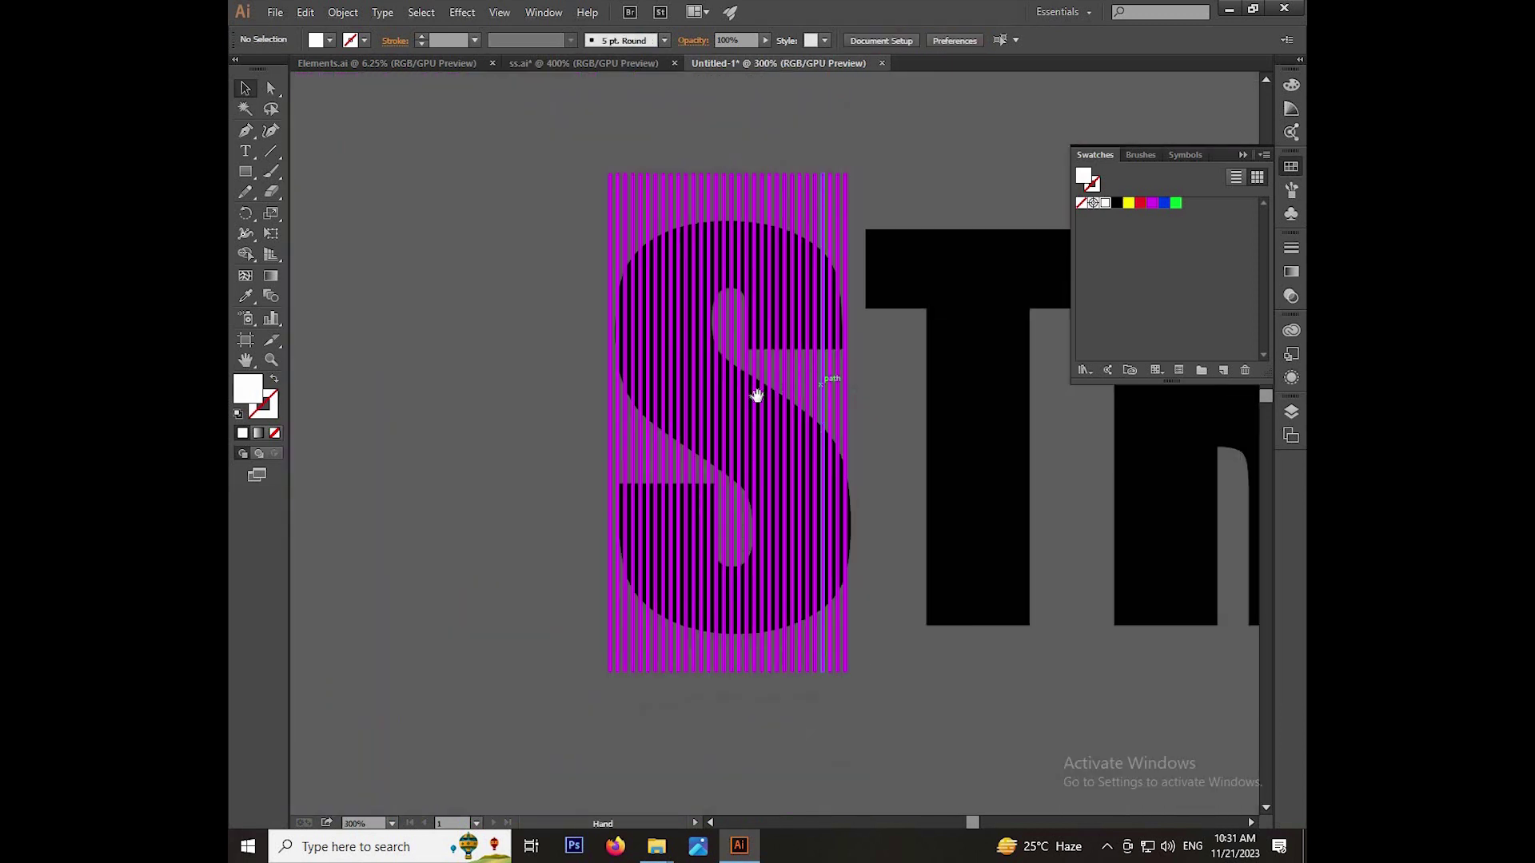
left_click_drag(756, 395, 705, 410)
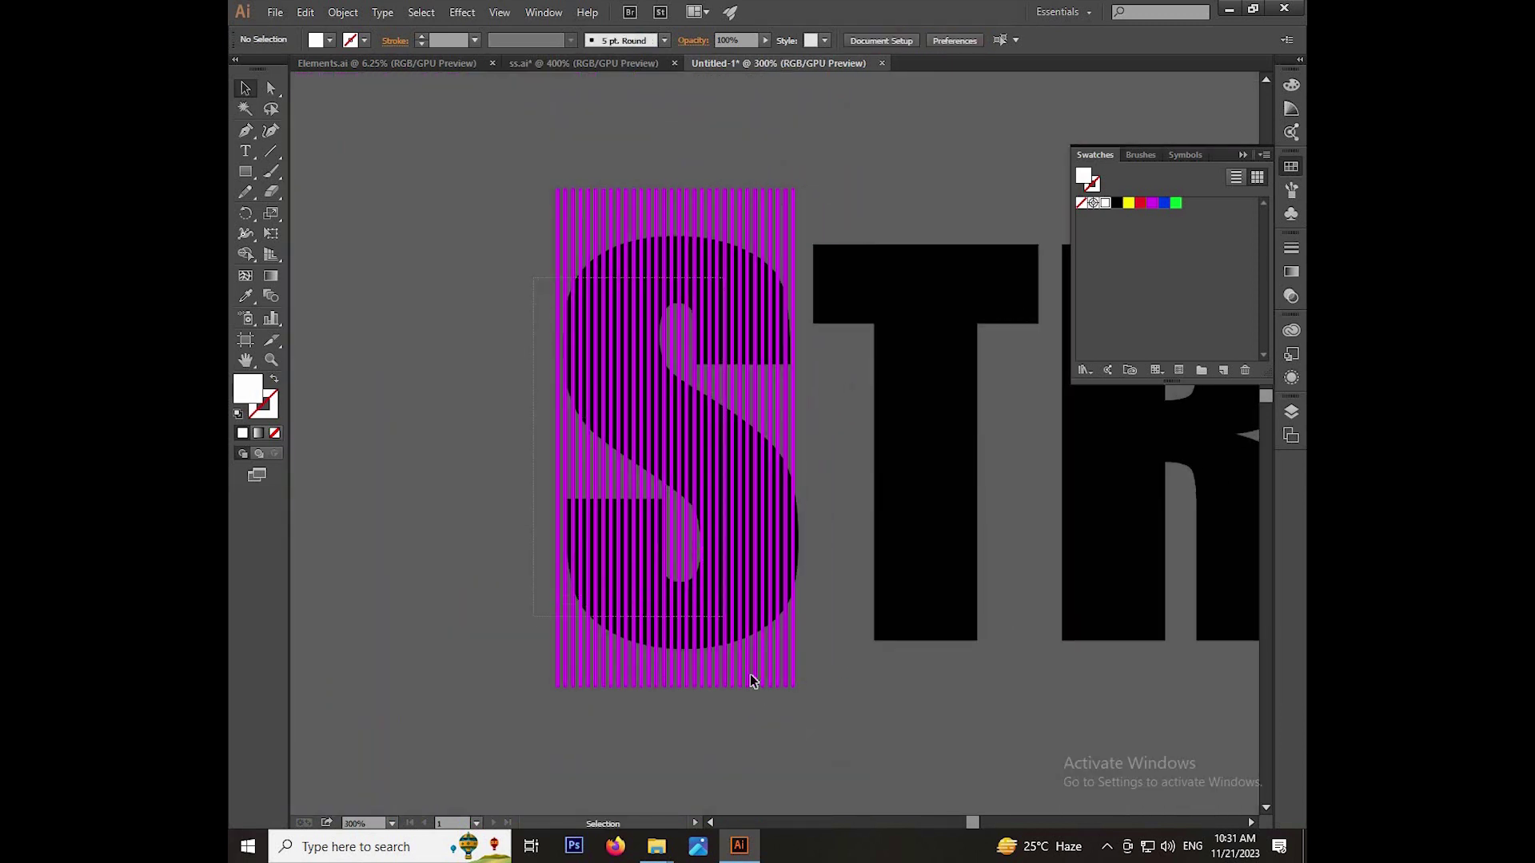
left_click_drag(801, 756, 807, 663)
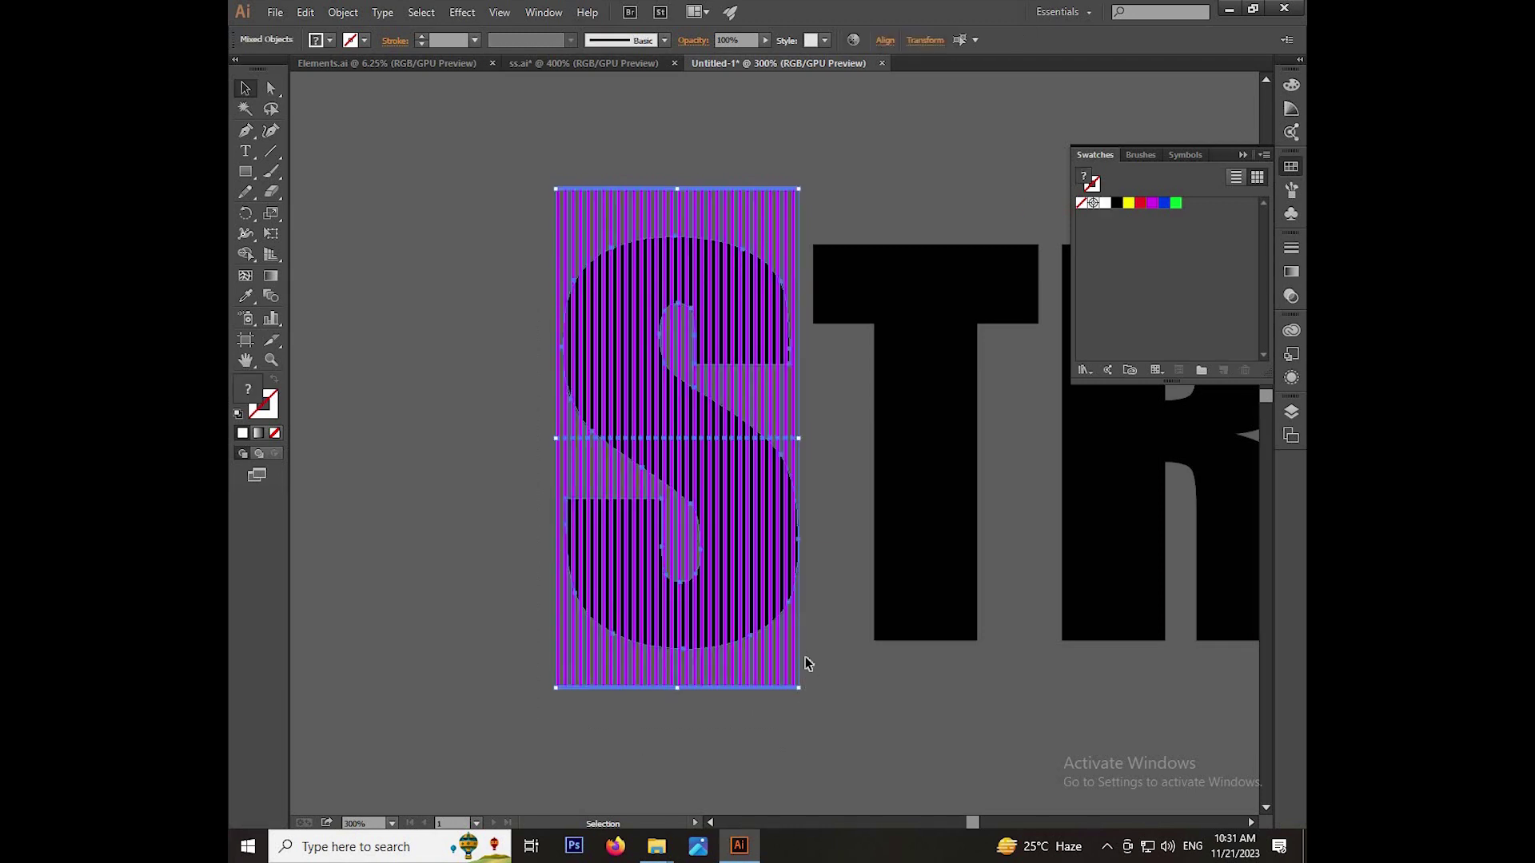
scroll(804, 621, "up", 1)
scroll(813, 607, "up", 1)
scroll(812, 591, "up", 1)
key("shift+m")
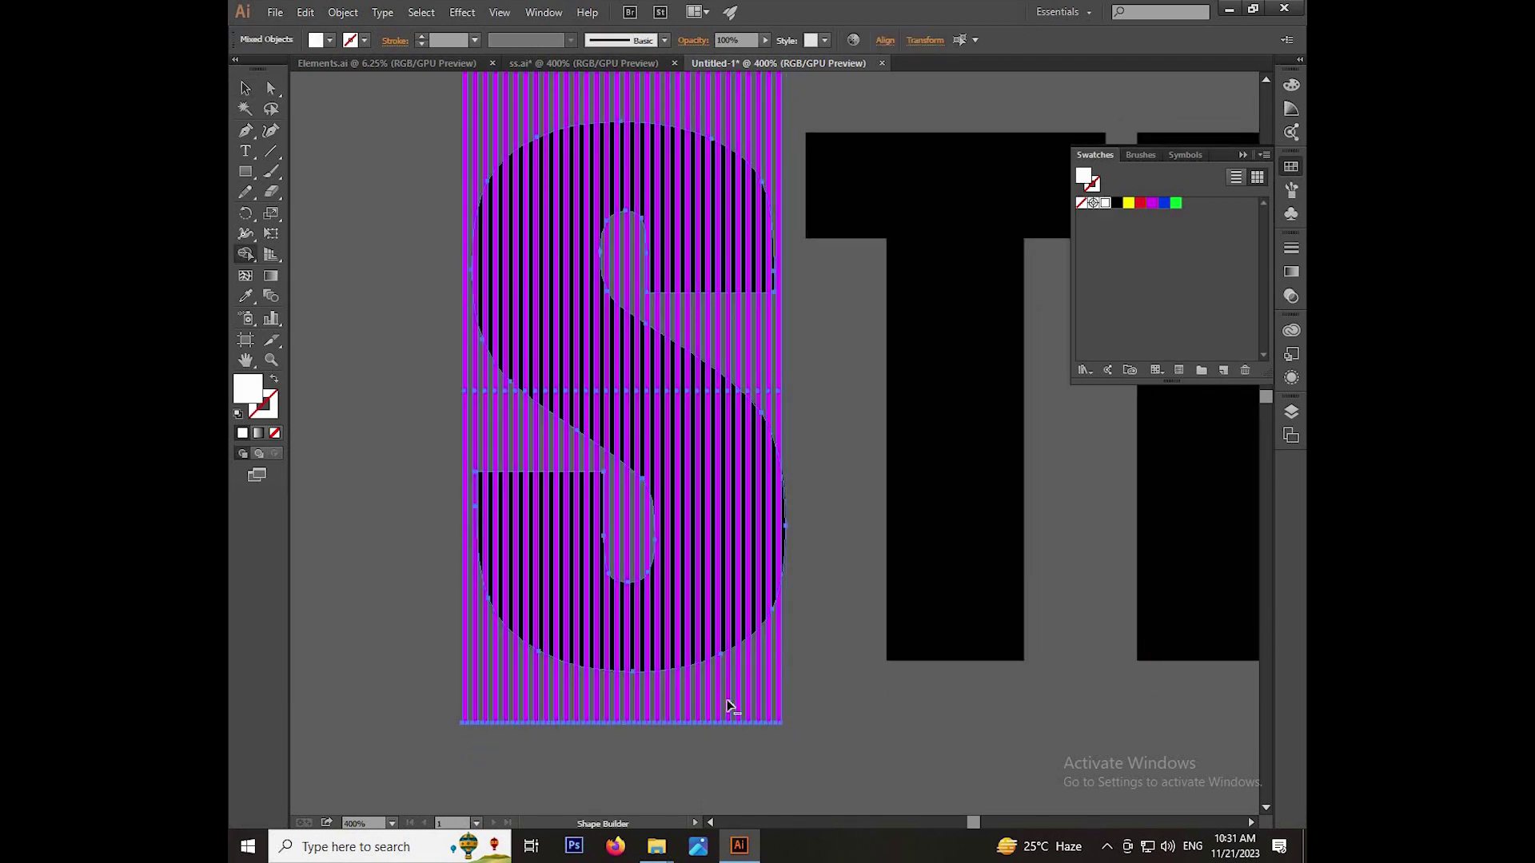
scroll(729, 706, "up", 1)
scroll(838, 657, "up", 1)
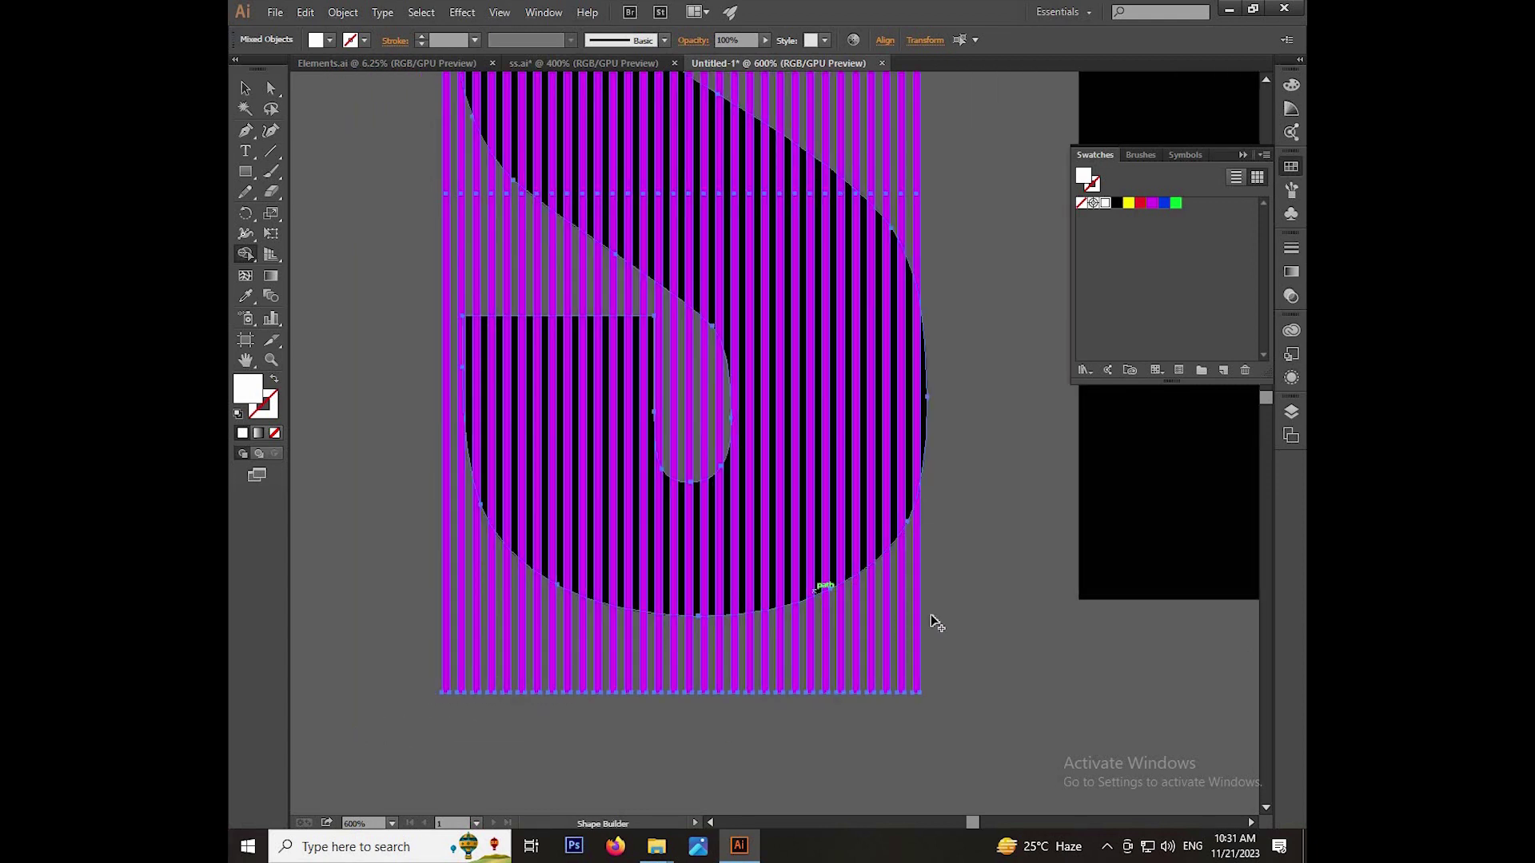
- Merge the stripe pieces inside the S and remove stripes beyond its left edge
left_click_drag(931, 614, 611, 660)
left_click_drag(481, 616, 421, 497)
scroll(423, 448, "up", 3)
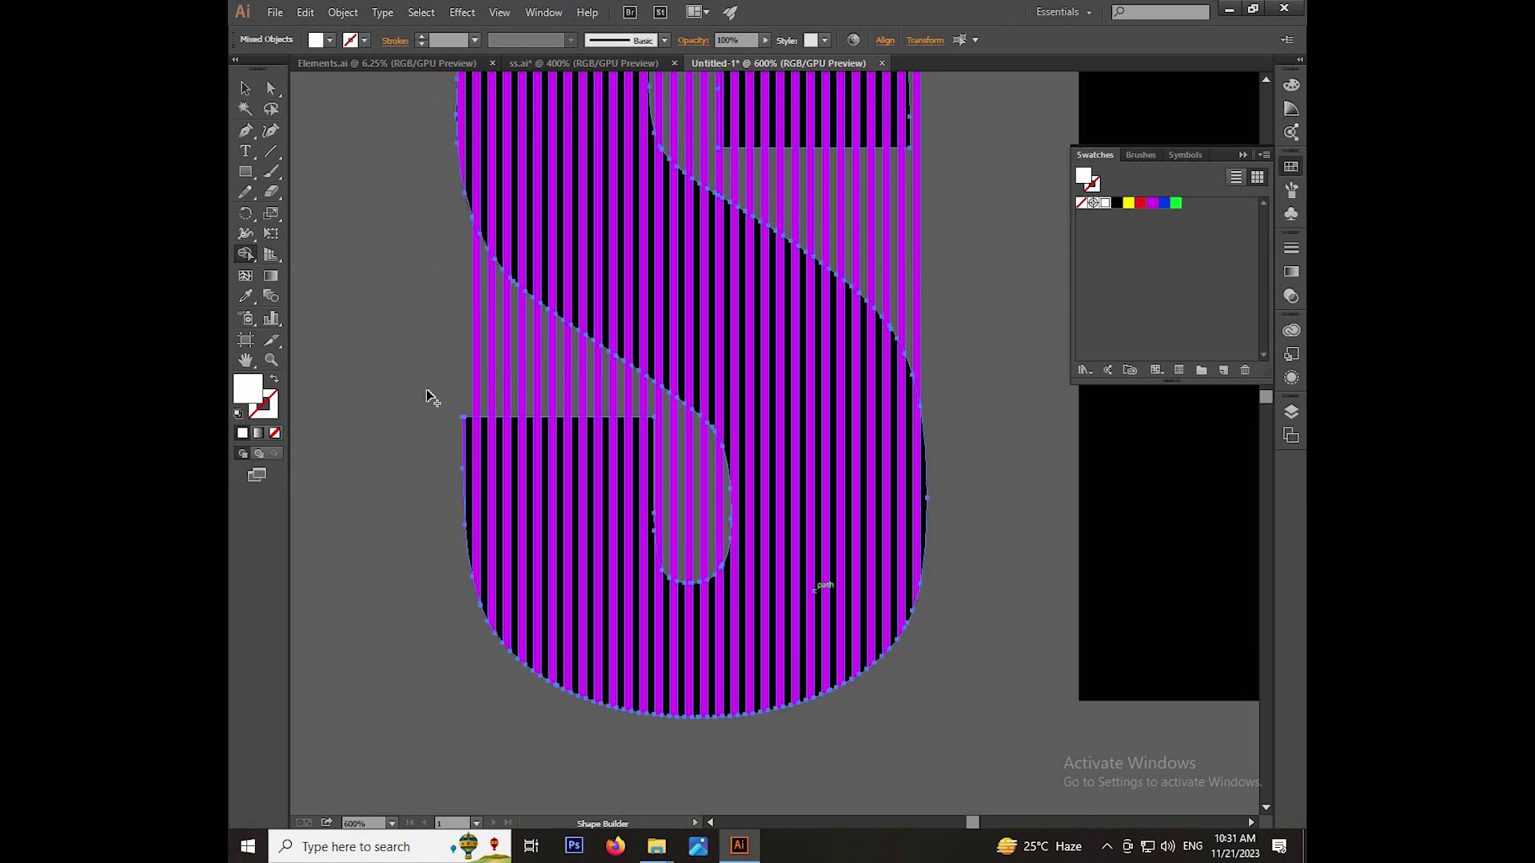
mouse_move(467, 371)
left_mouse_down()
mouse_move(656, 429)
mouse_move(735, 523)
left_mouse_up()
scroll(816, 480, "up", 2)
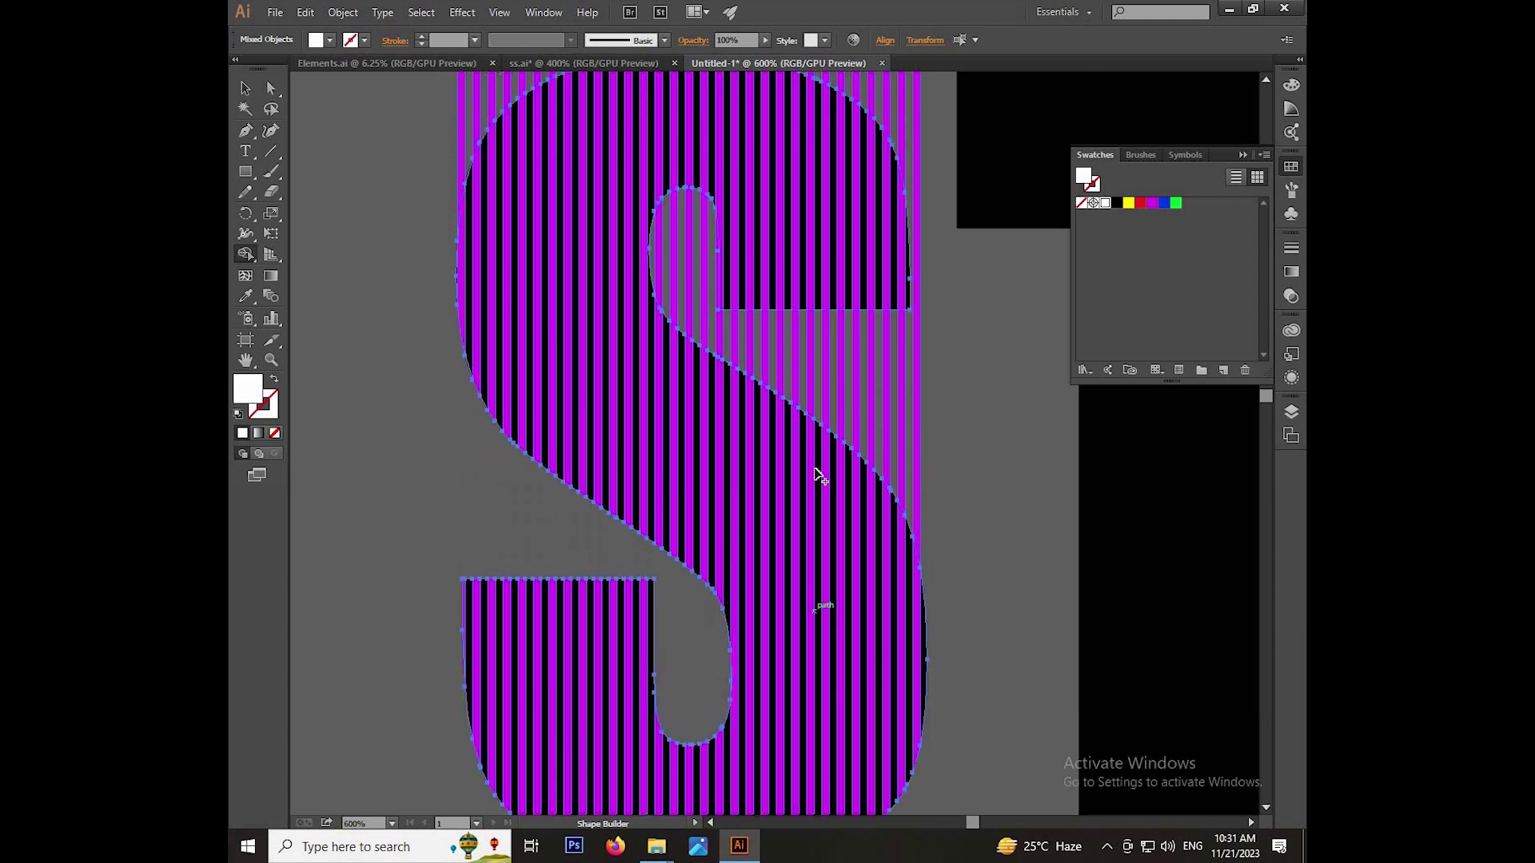
scroll(823, 472, "up", 2)
- Remove the stripes outside the S's right curve and above its top curve
mouse_move(939, 475)
left_mouse_down()
mouse_move(712, 430)
mouse_move(716, 615)
left_mouse_up()
scroll(716, 617, "down", 4)
scroll(718, 615, "up", 10)
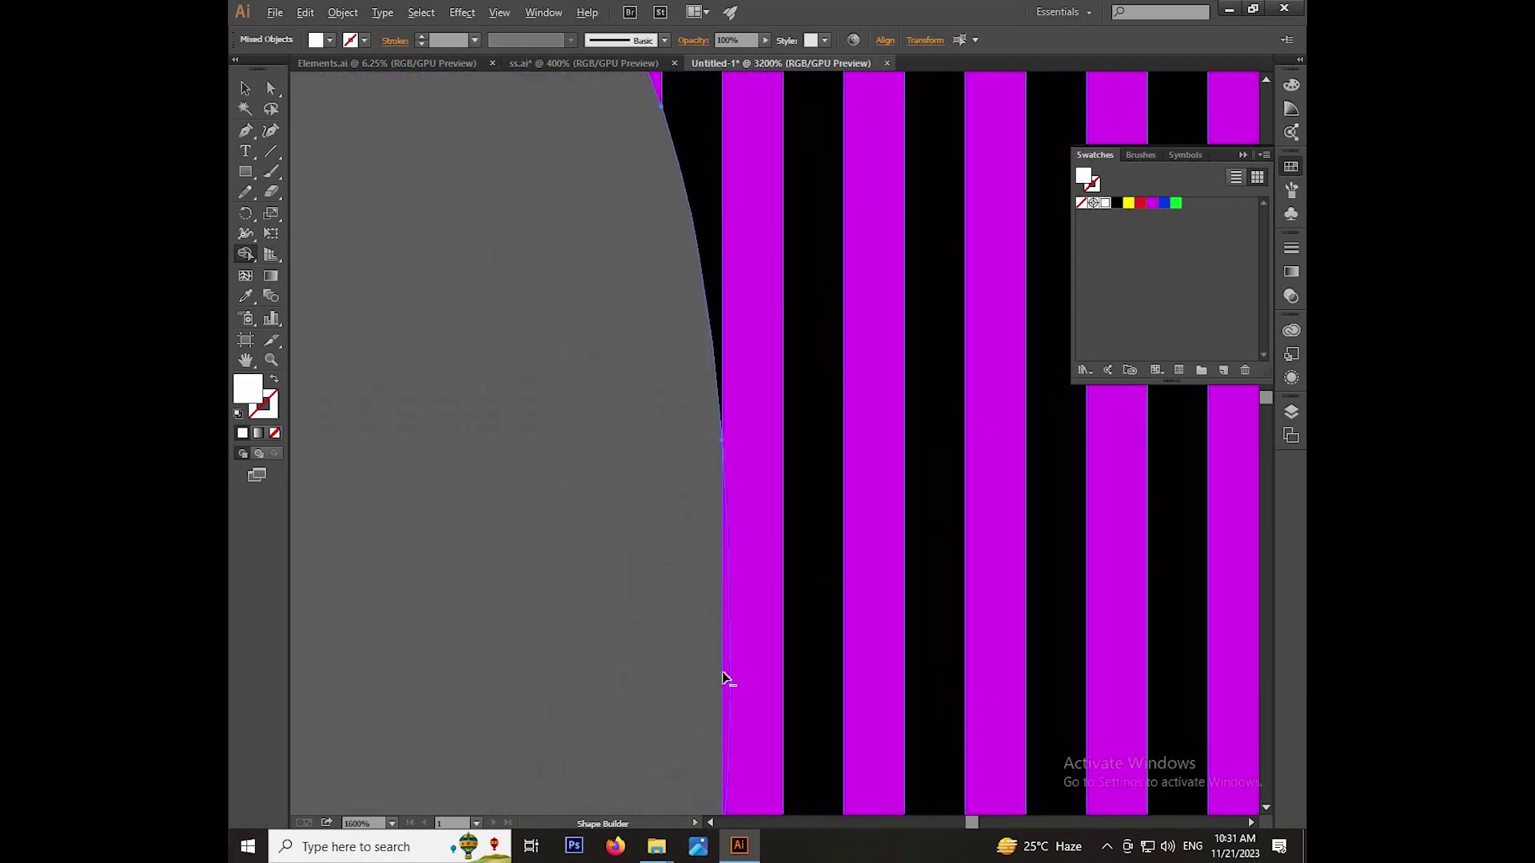
scroll(667, 613, "down", 8)
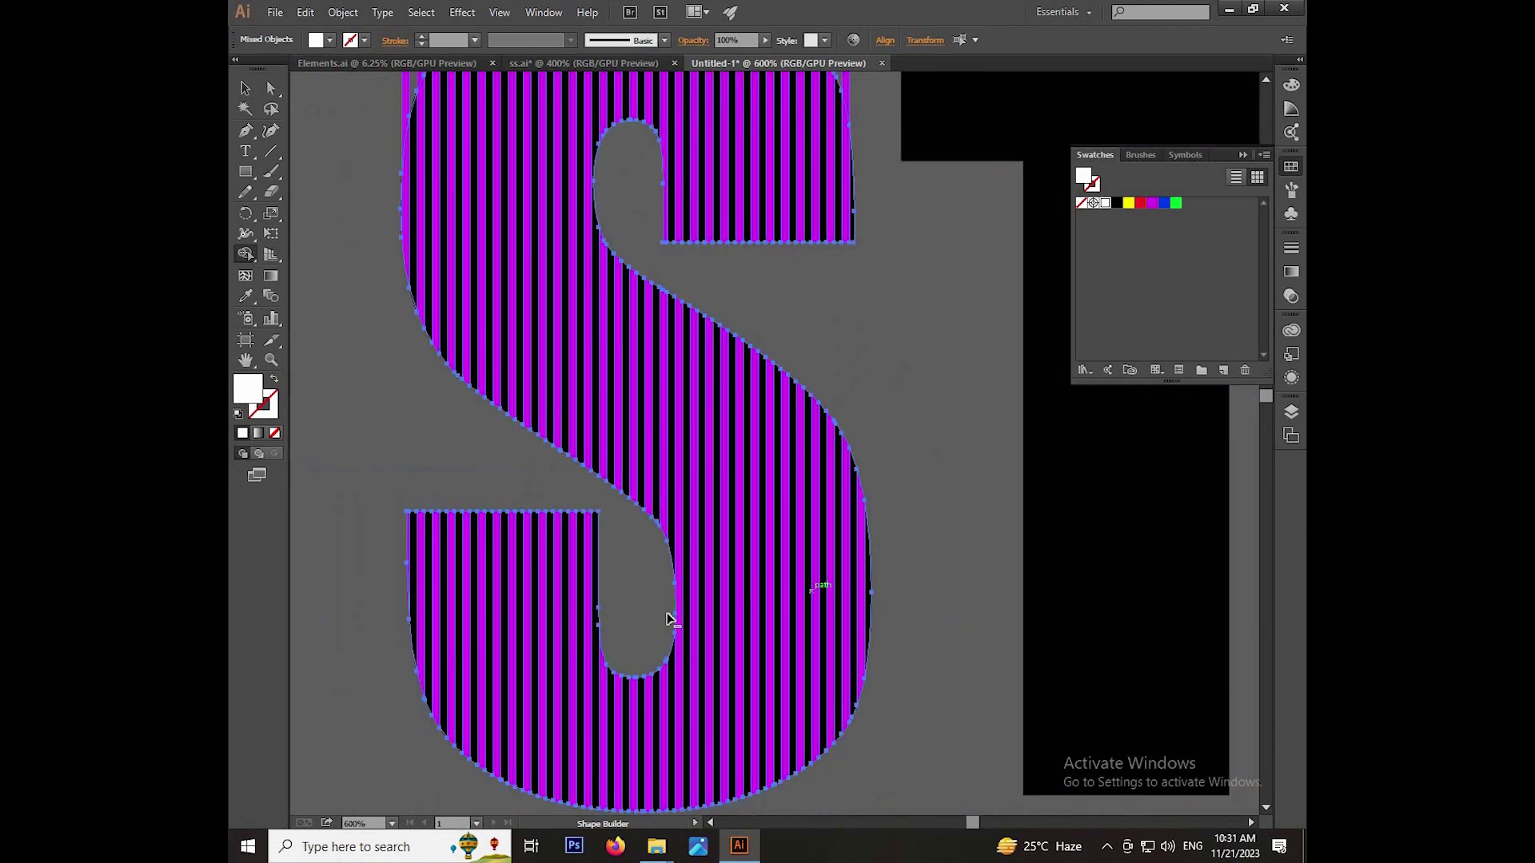
scroll(609, 370, "down", 2)
scroll(481, 366, "up", 3)
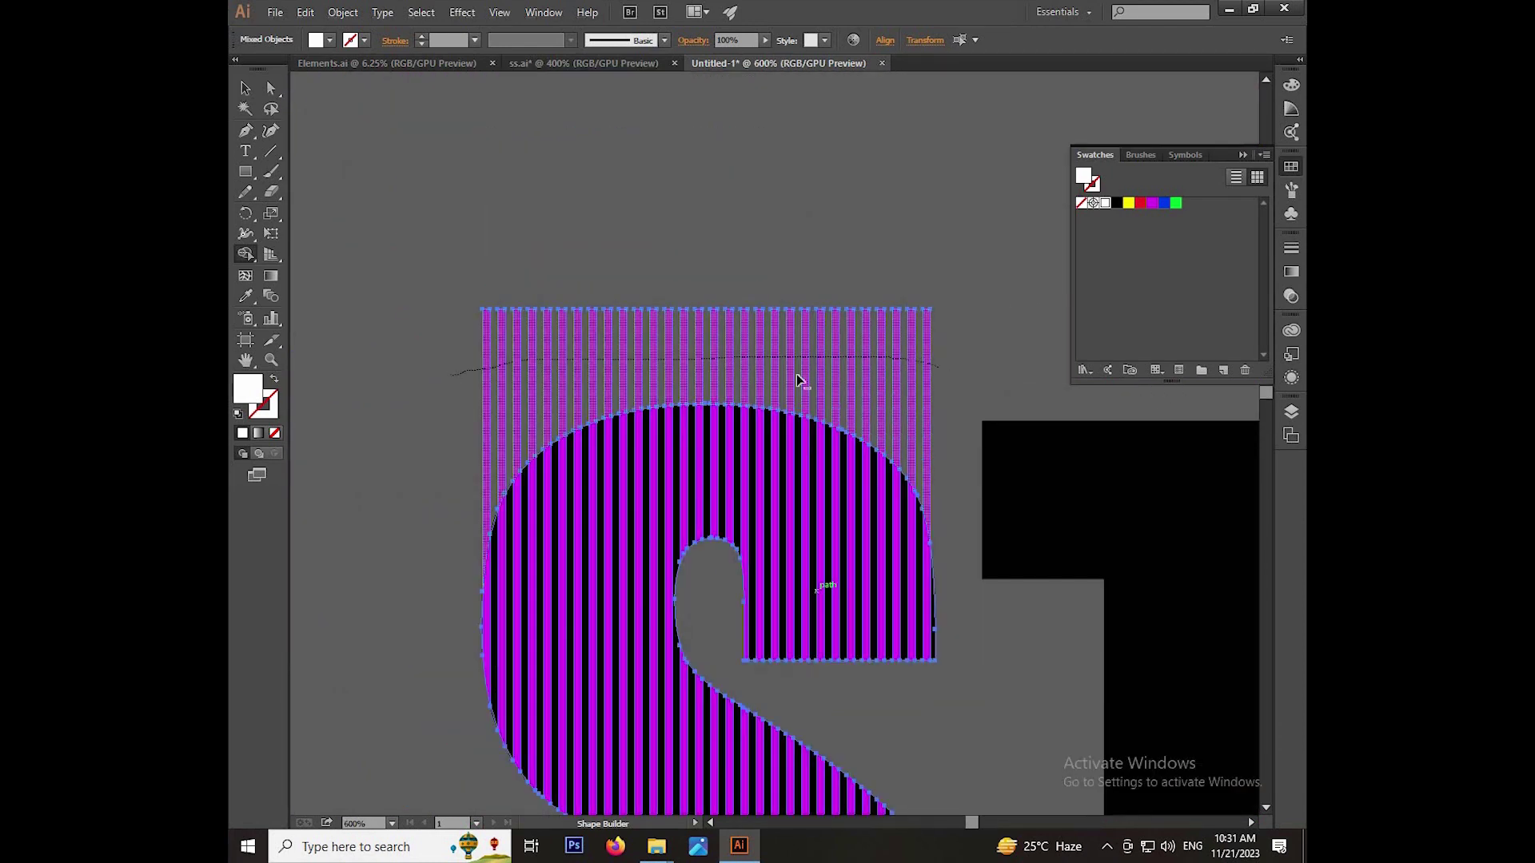
left_click_drag(482, 366, 798, 384)
scroll(795, 368, "down", 2)
scroll(744, 328, "down", 1)
scroll(739, 287, "up", 2)
key("v")
left_click(730, 247)
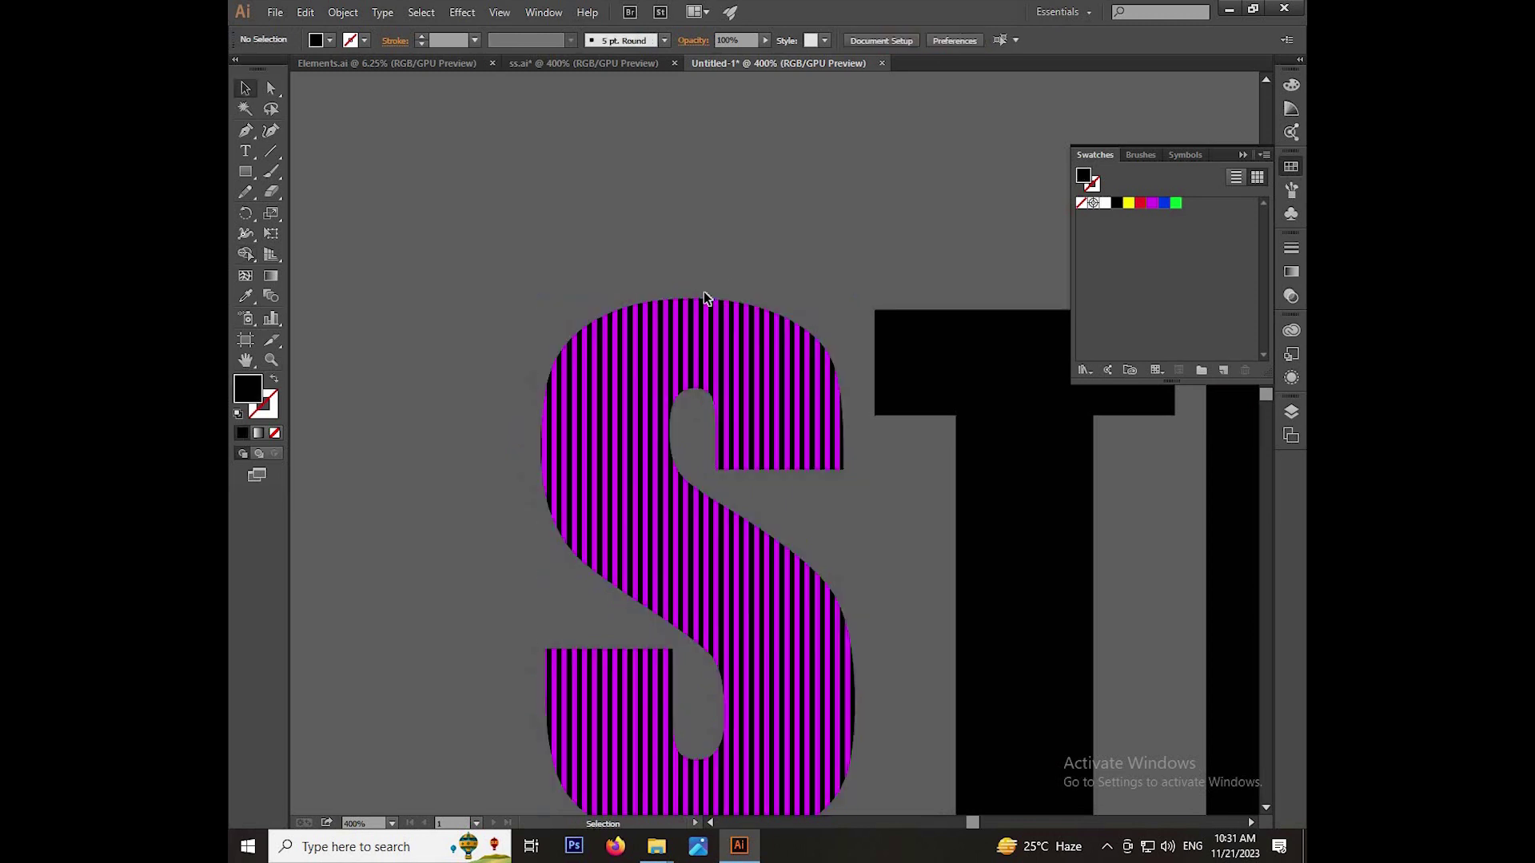
- Select a black stripe of the S and delete all the black stripes
scroll(719, 302, "up", 4)
left_click(727, 338)
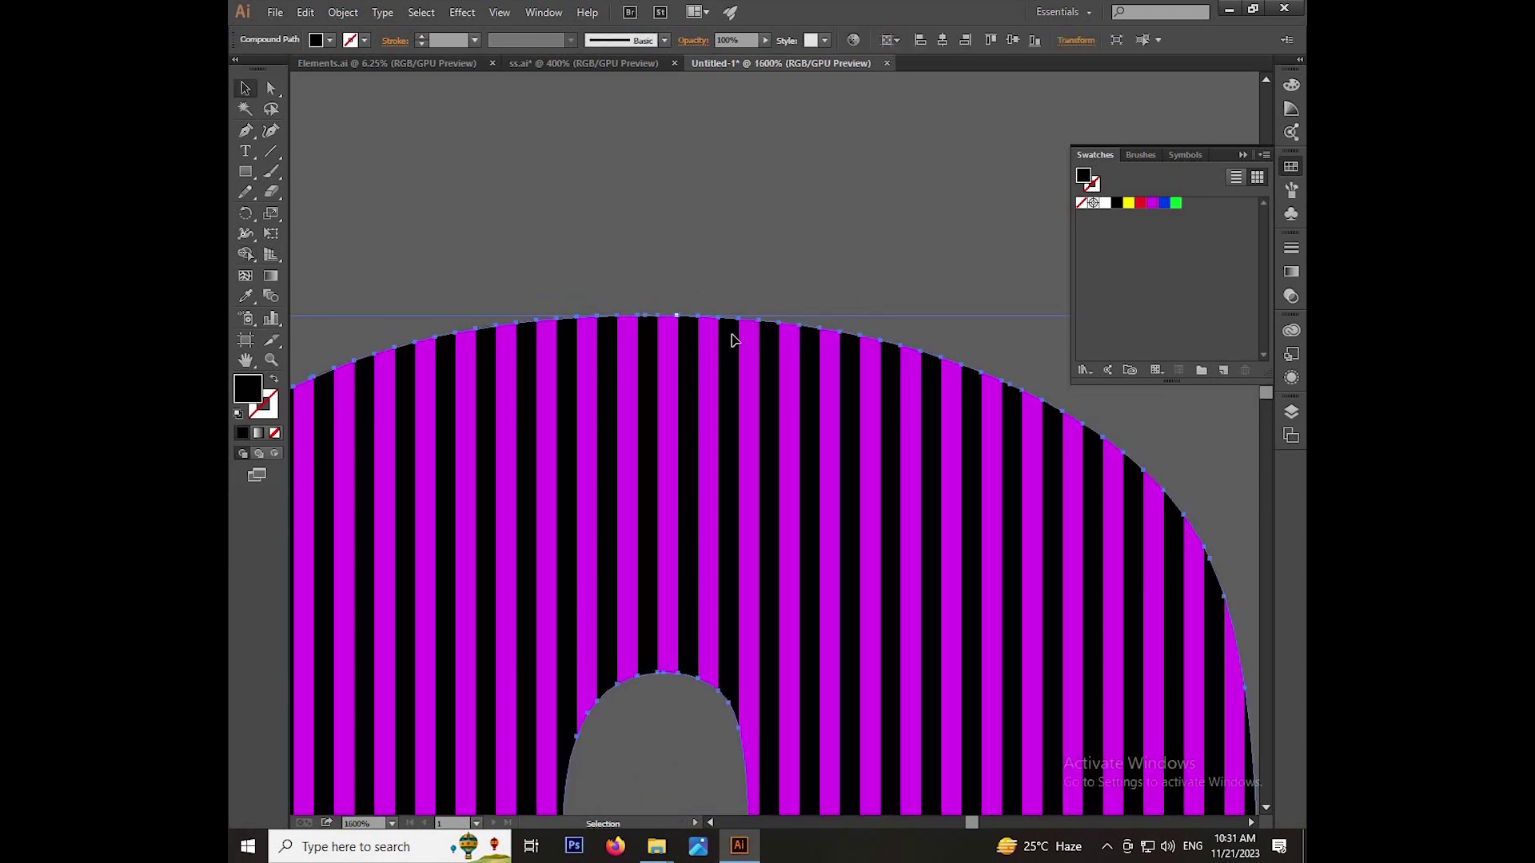
key("Delete")
scroll(731, 340, "down", 4)
scroll(662, 339, "down", 1)
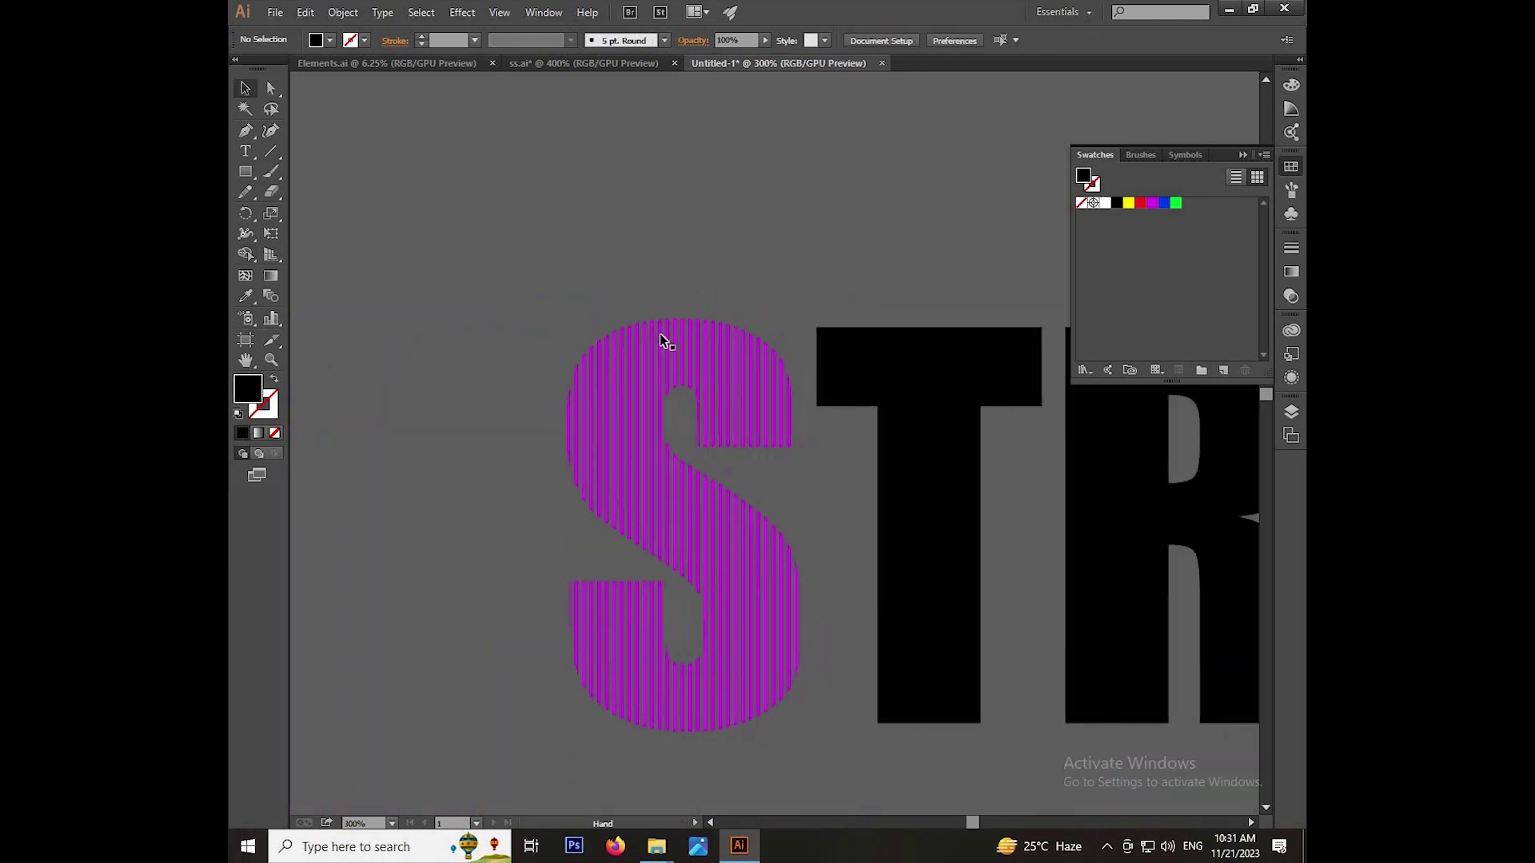
scroll(644, 284, "up", 1)
left_click_drag(642, 262, 643, 221)
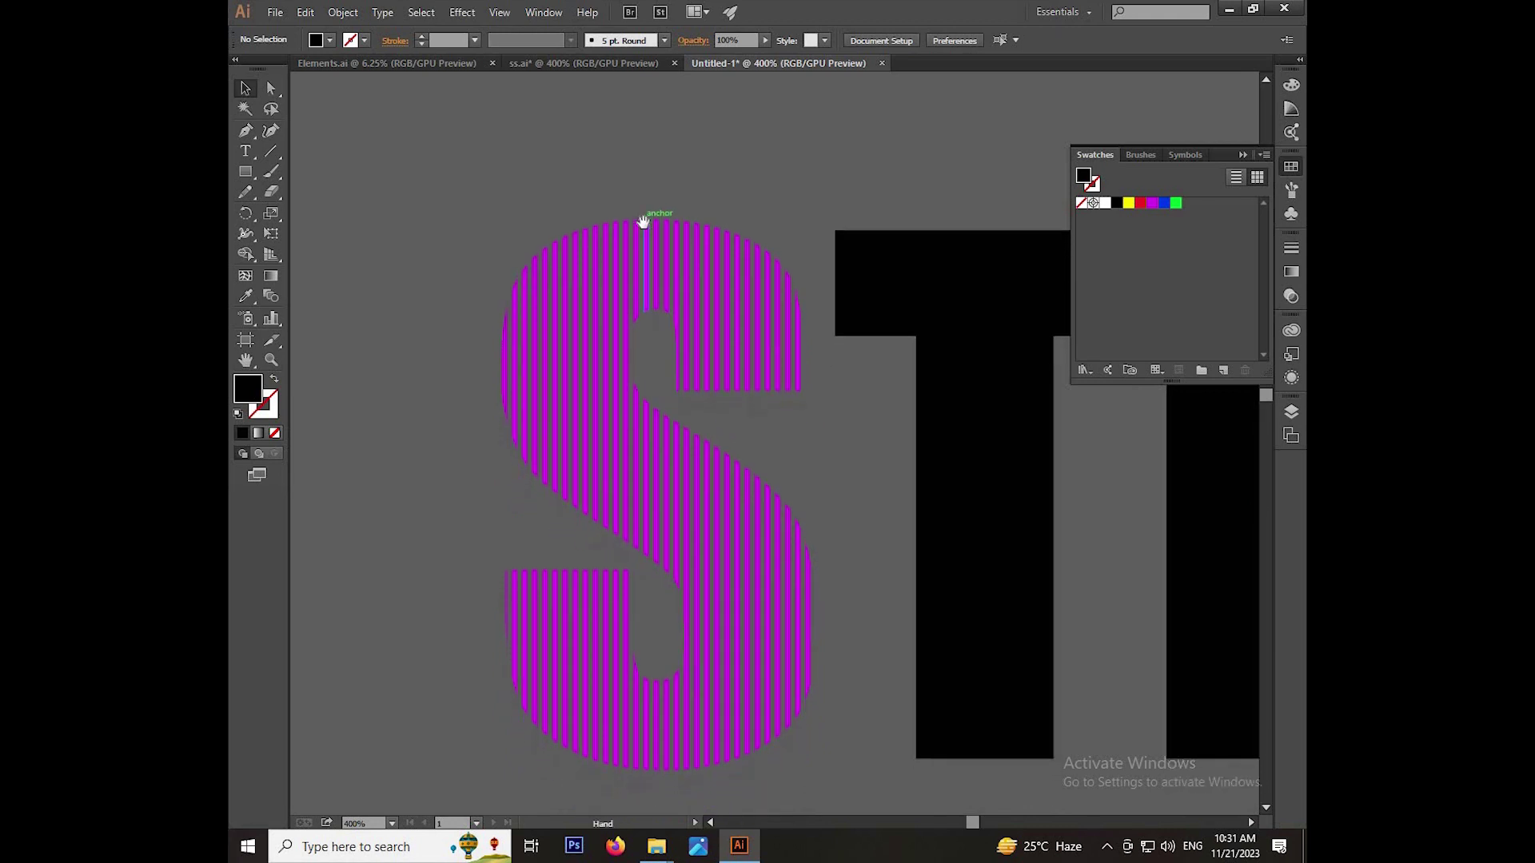
left_click(607, 274)
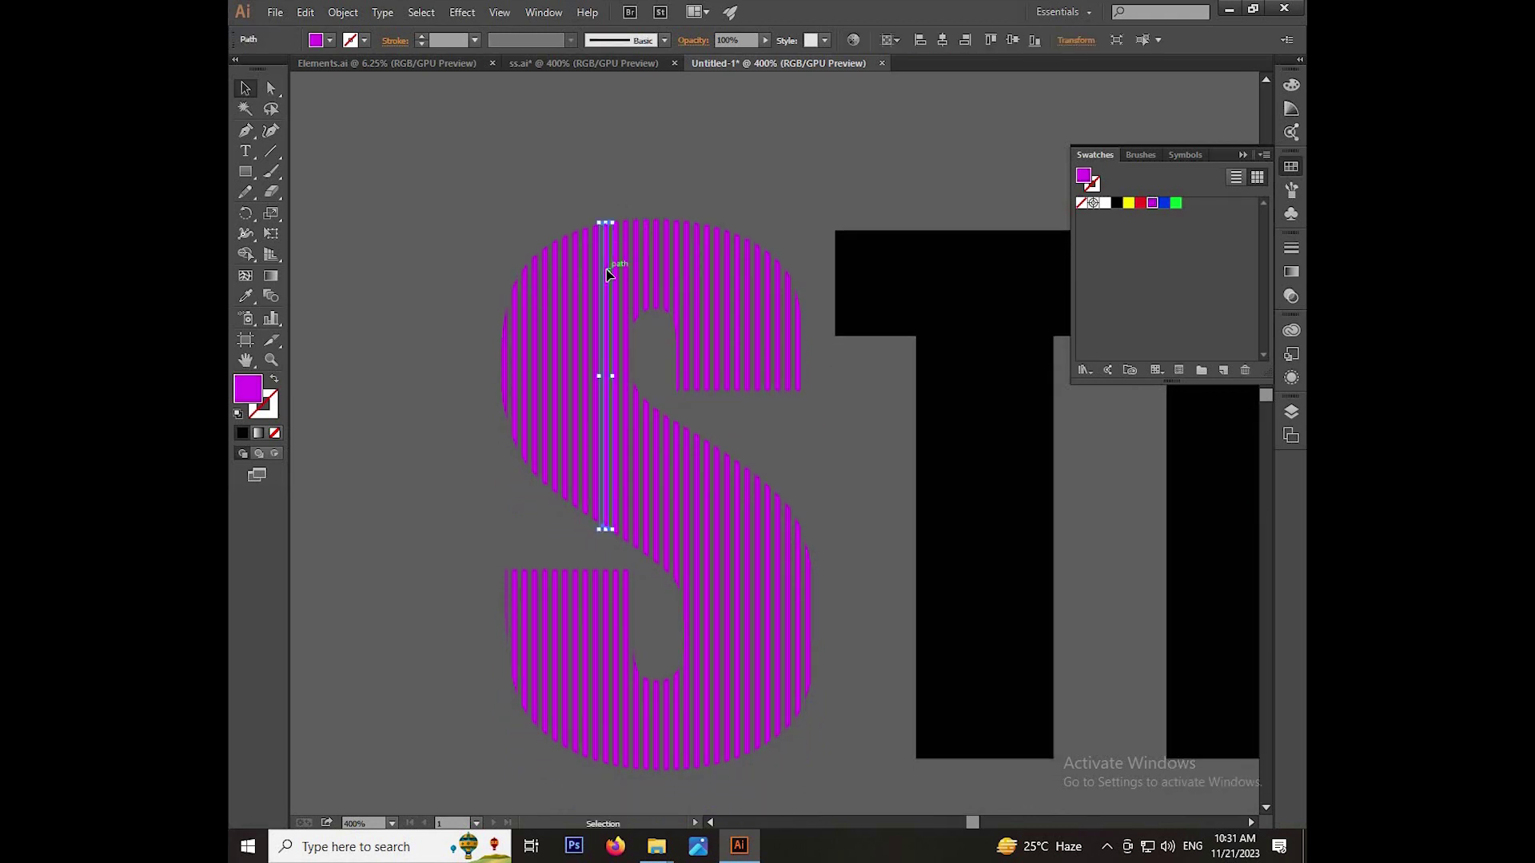
- Nudge upper, left, lower and middle magenta stripes of the S up or down
left_click(695, 317)
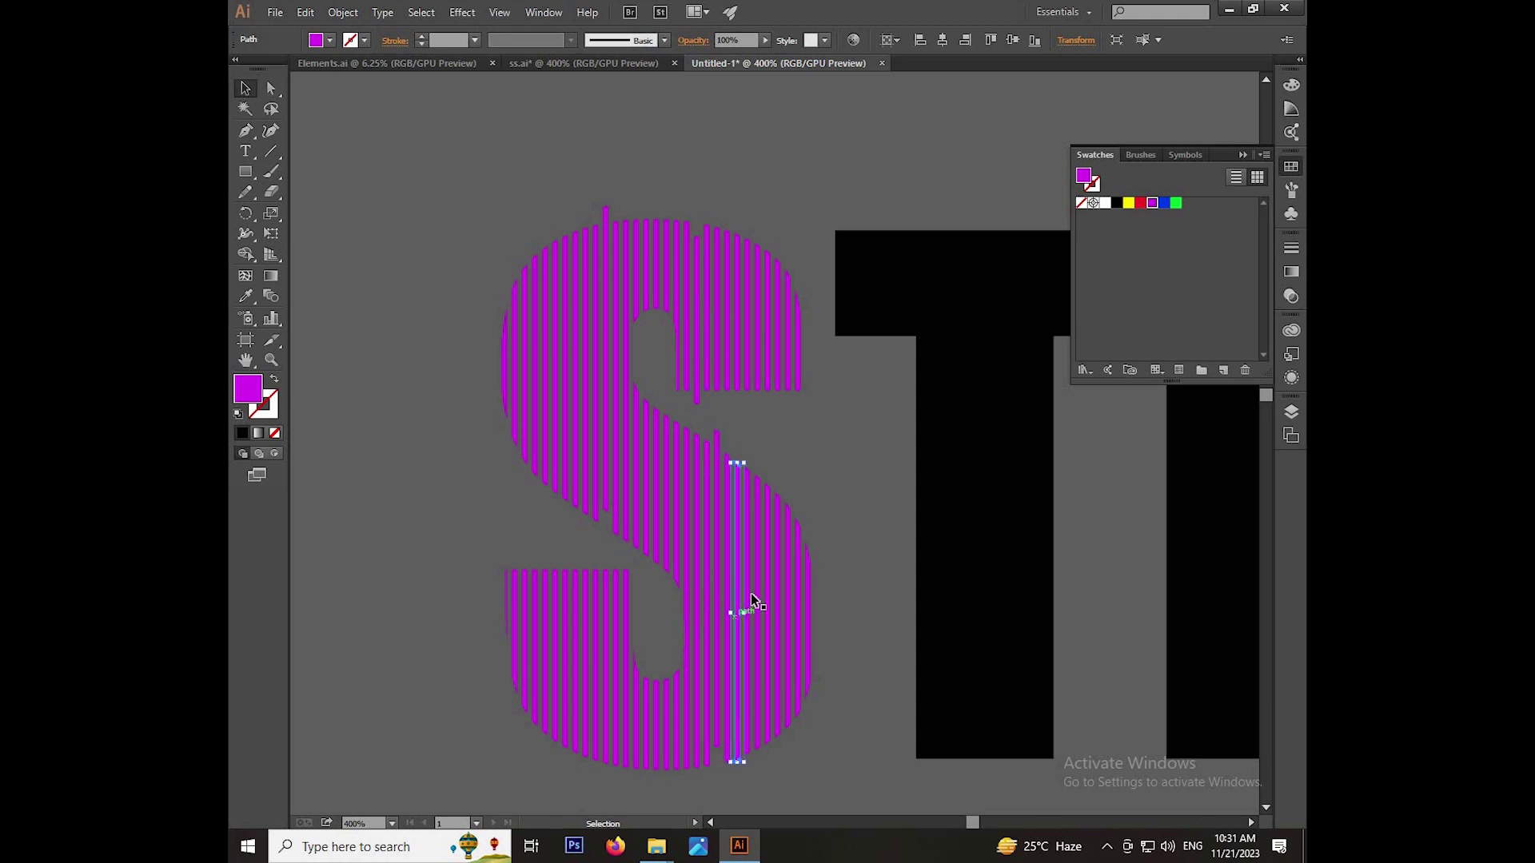
left_click(746, 285)
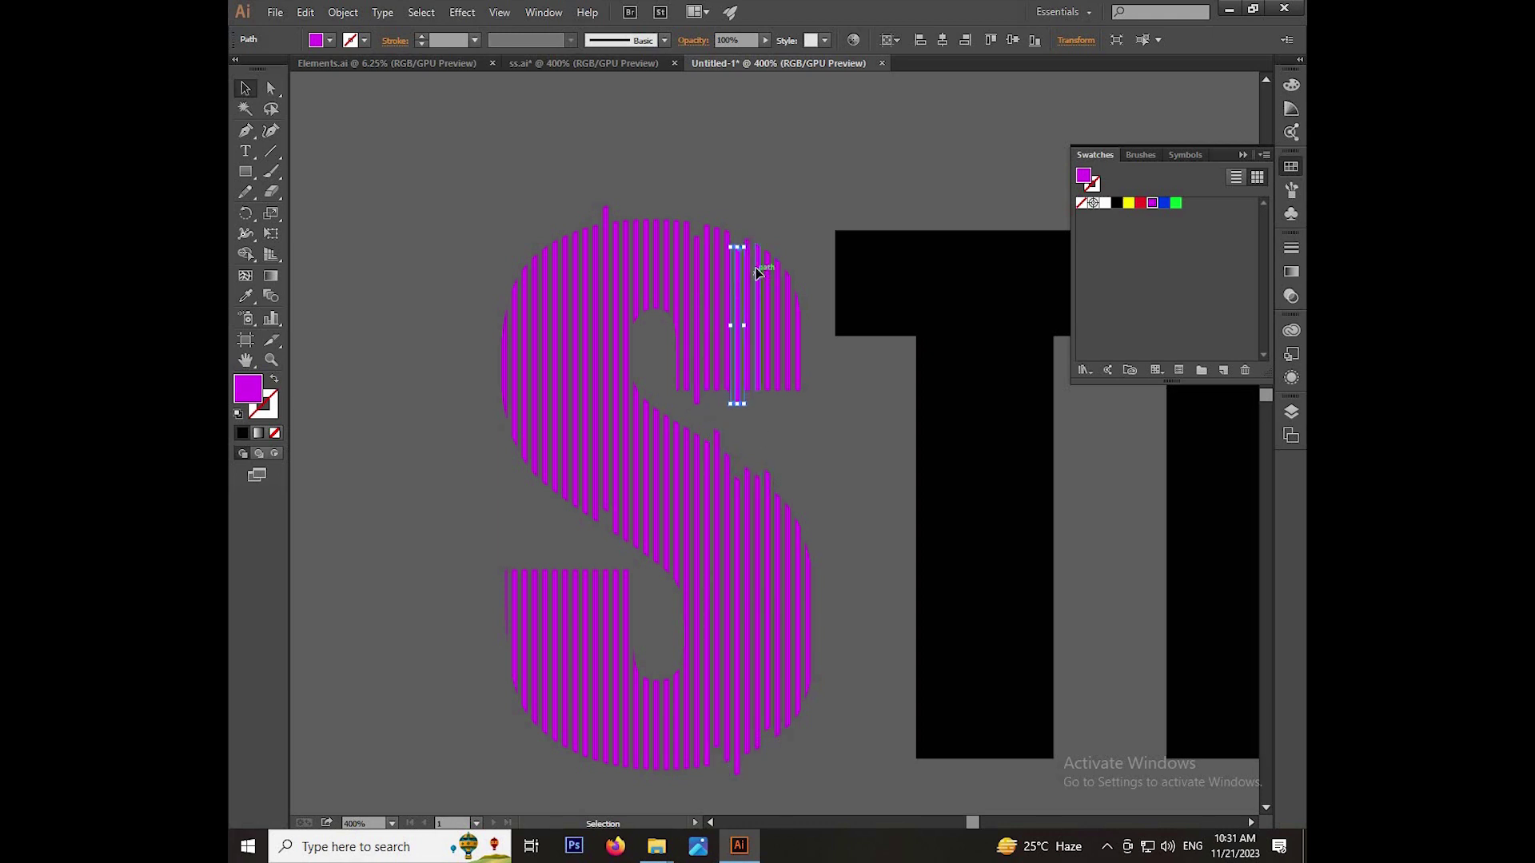
left_click(579, 261)
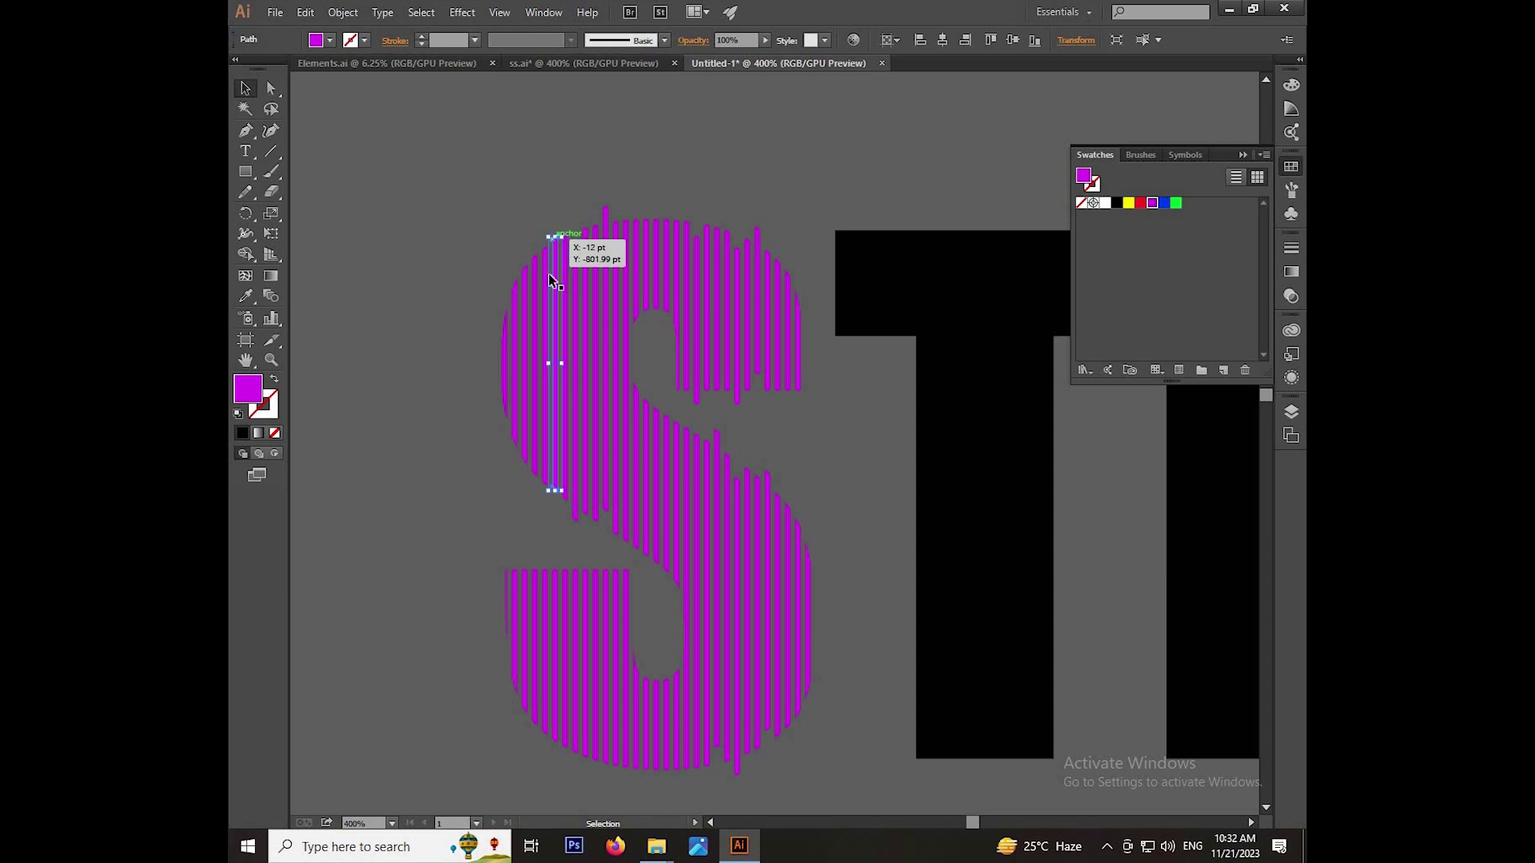
left_click(532, 291)
left_click(526, 621)
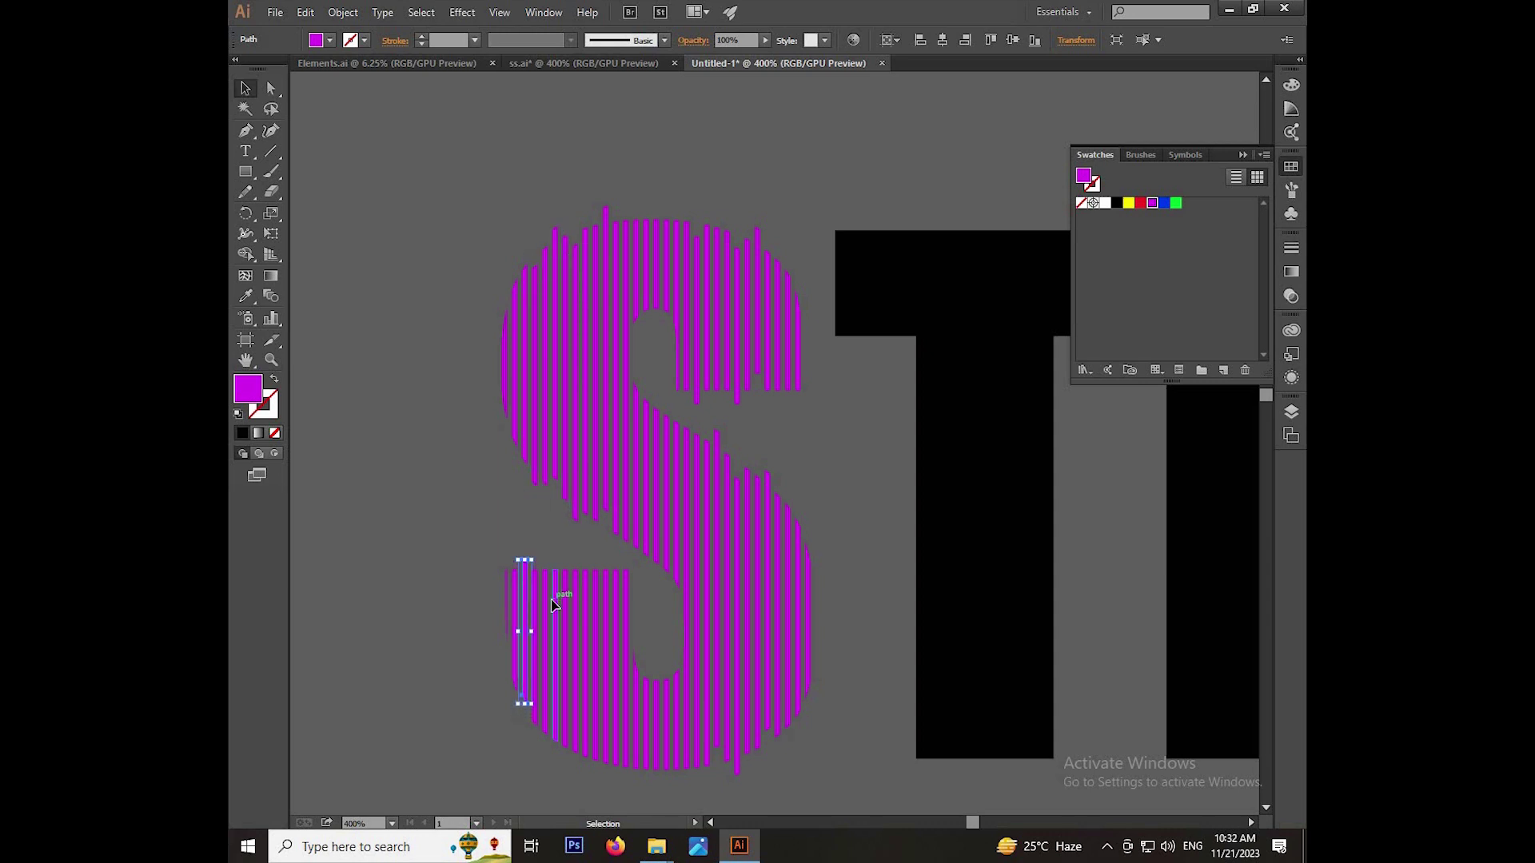
left_click(577, 596)
left_click(607, 601)
left_click(648, 480)
left_click_drag(715, 319, 714, 303)
mouse_move(699, 600)
left_mouse_down()
mouse_move(700, 616)
mouse_move(758, 593)
left_mouse_up()
left_click_drag(584, 384, 584, 402)
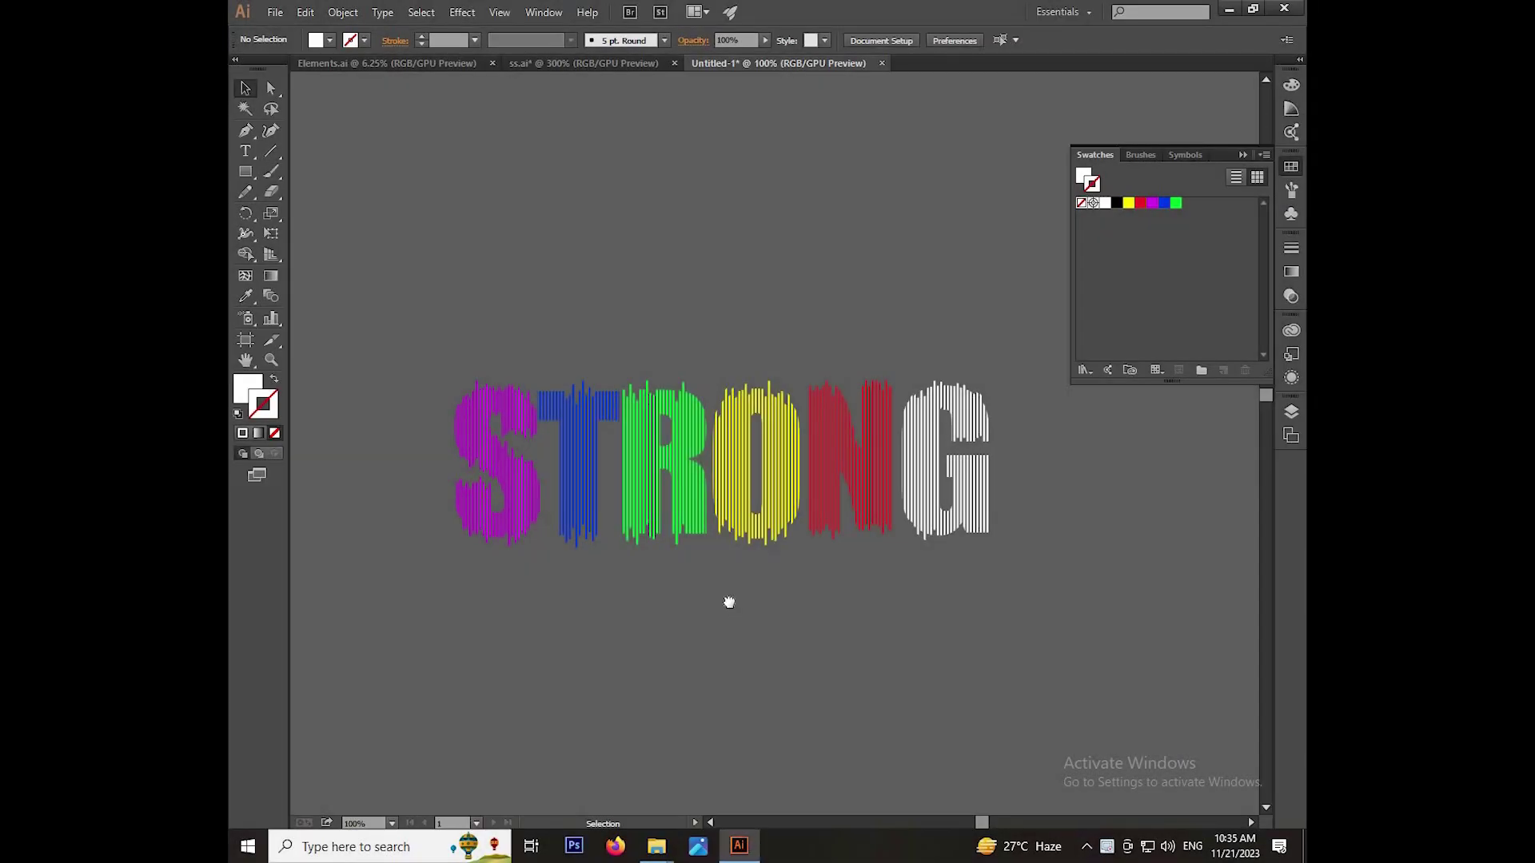
- Bring the whole word STRONG into view, try selecting its coloured letters, then deselect all
left_click_drag(729, 602, 678, 569)
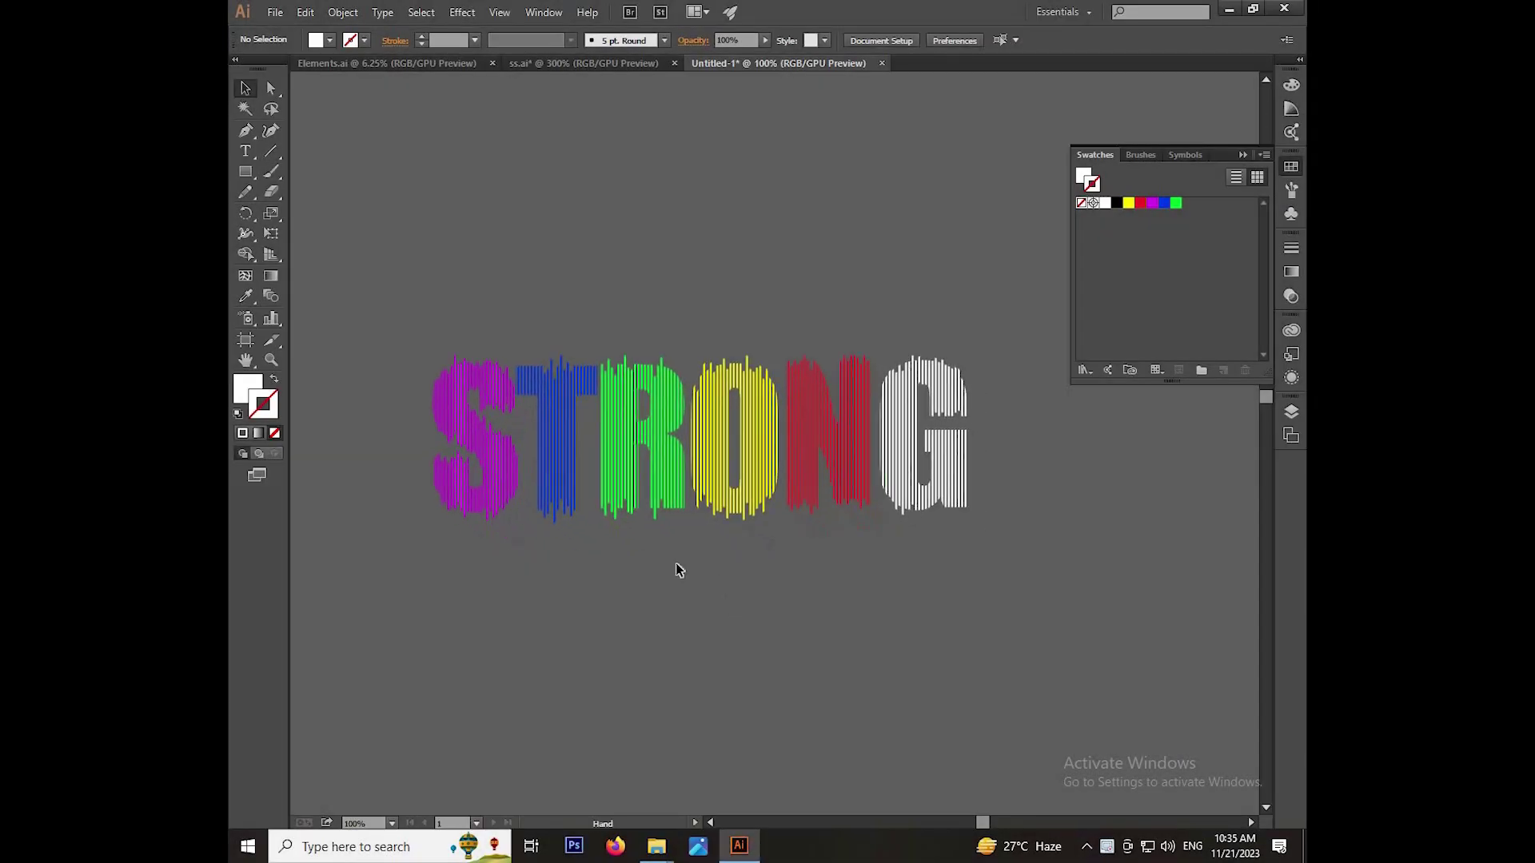
left_click(511, 447)
left_click(652, 440)
left_click(873, 432)
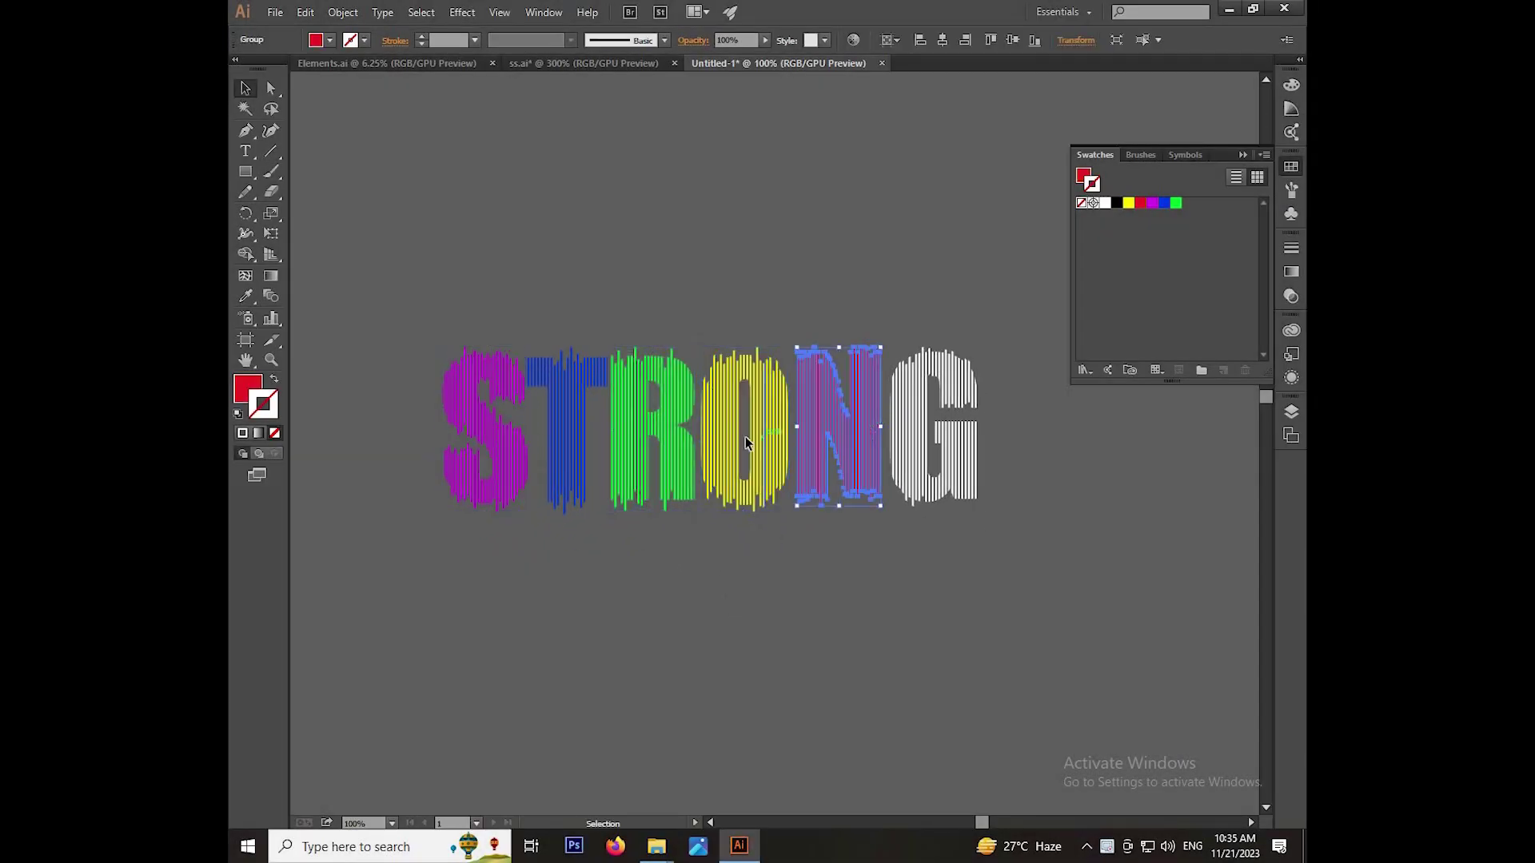
left_click(652, 431)
left_click(568, 431)
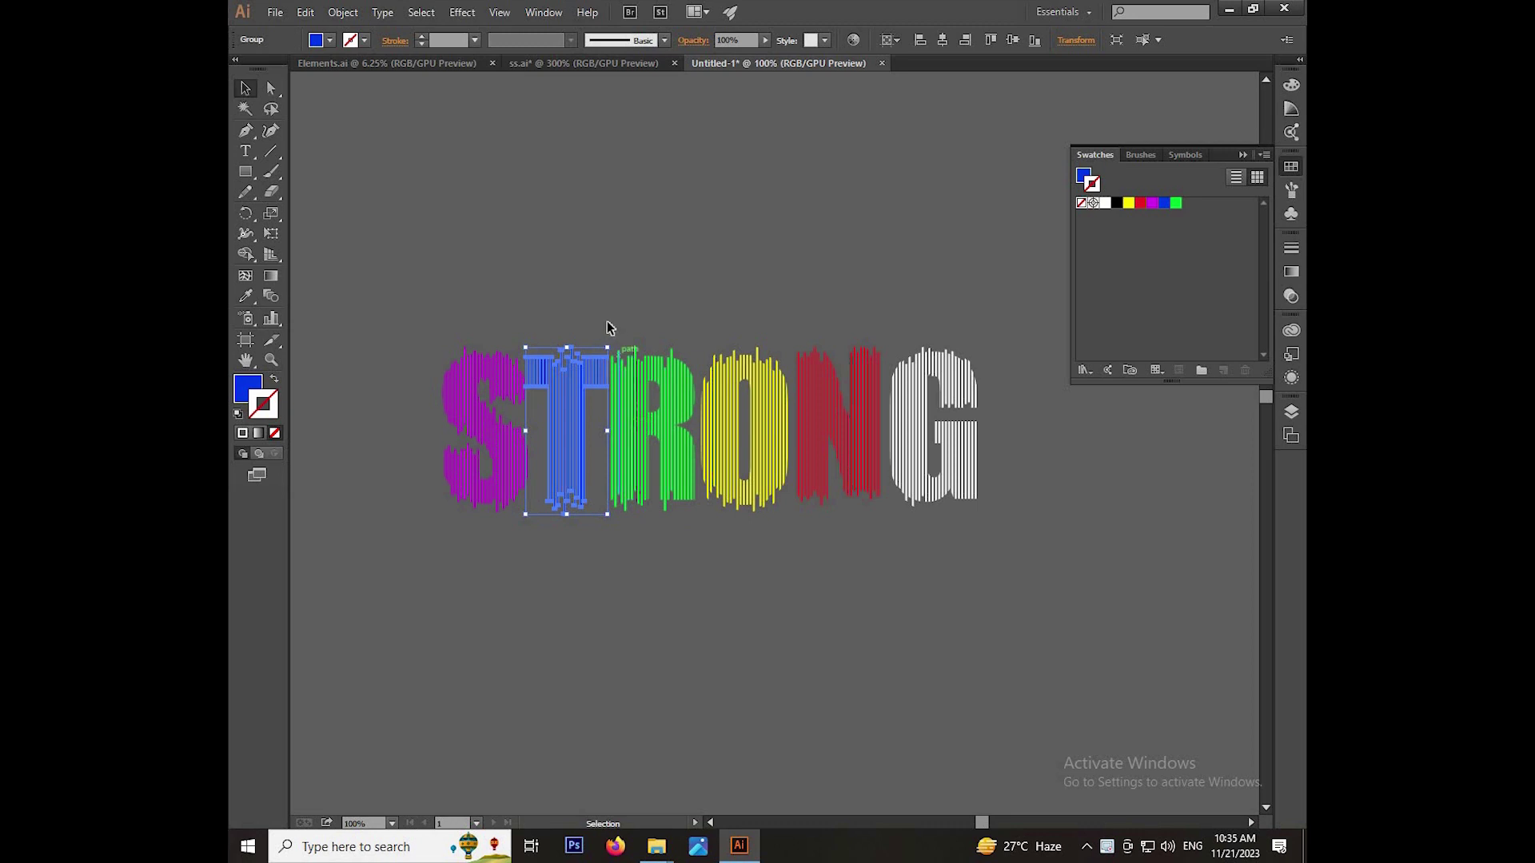
scroll(560, 404, "up", 2)
left_click(559, 432)
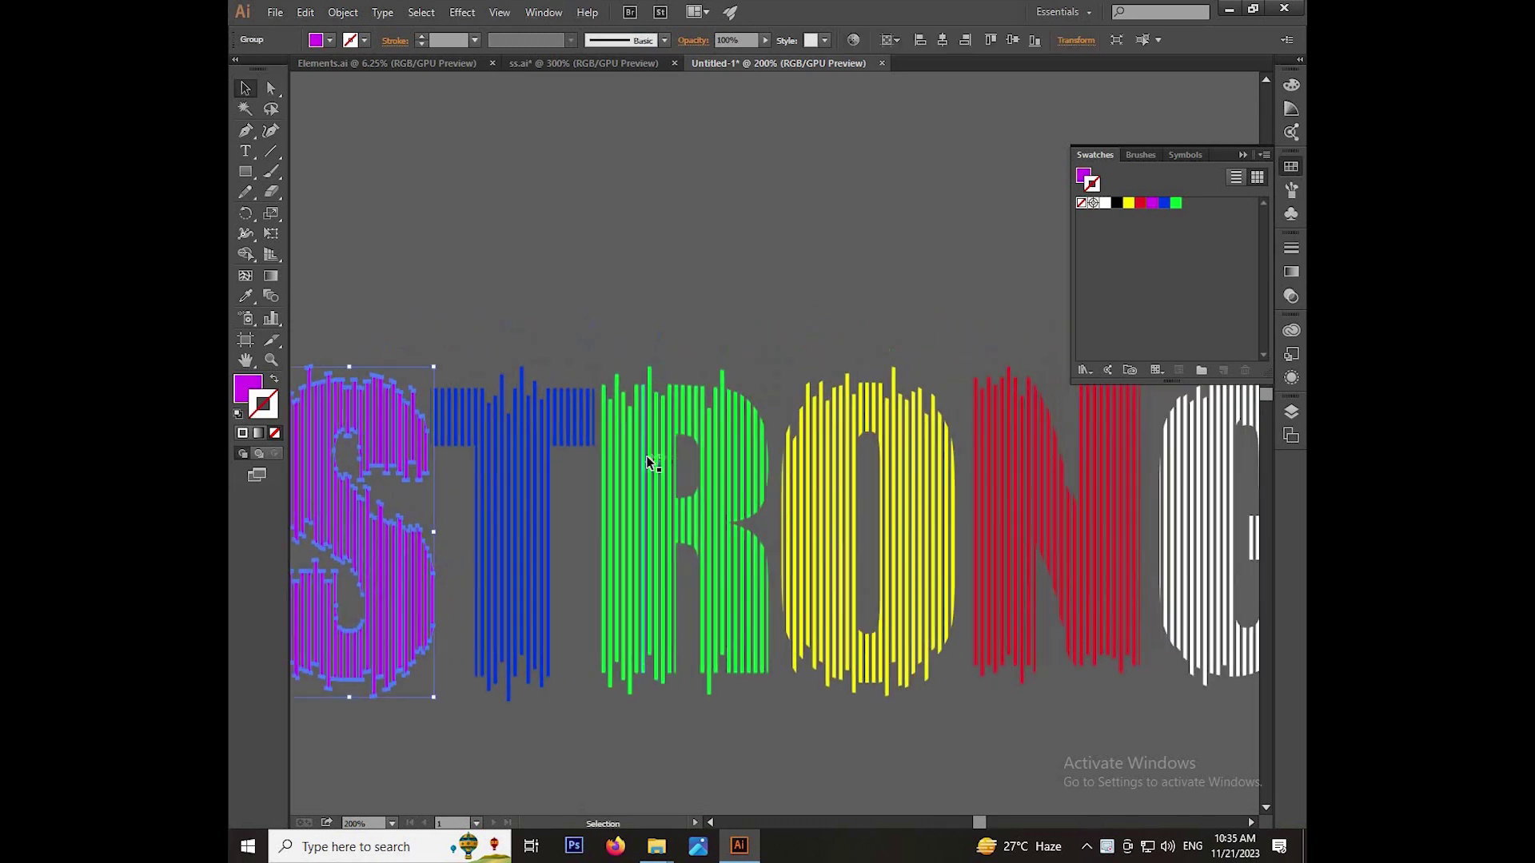
scroll(649, 462, "down", 1)
left_click(576, 448, "shift")
left_click(703, 445, "shift")
scroll(739, 455, "up", 2)
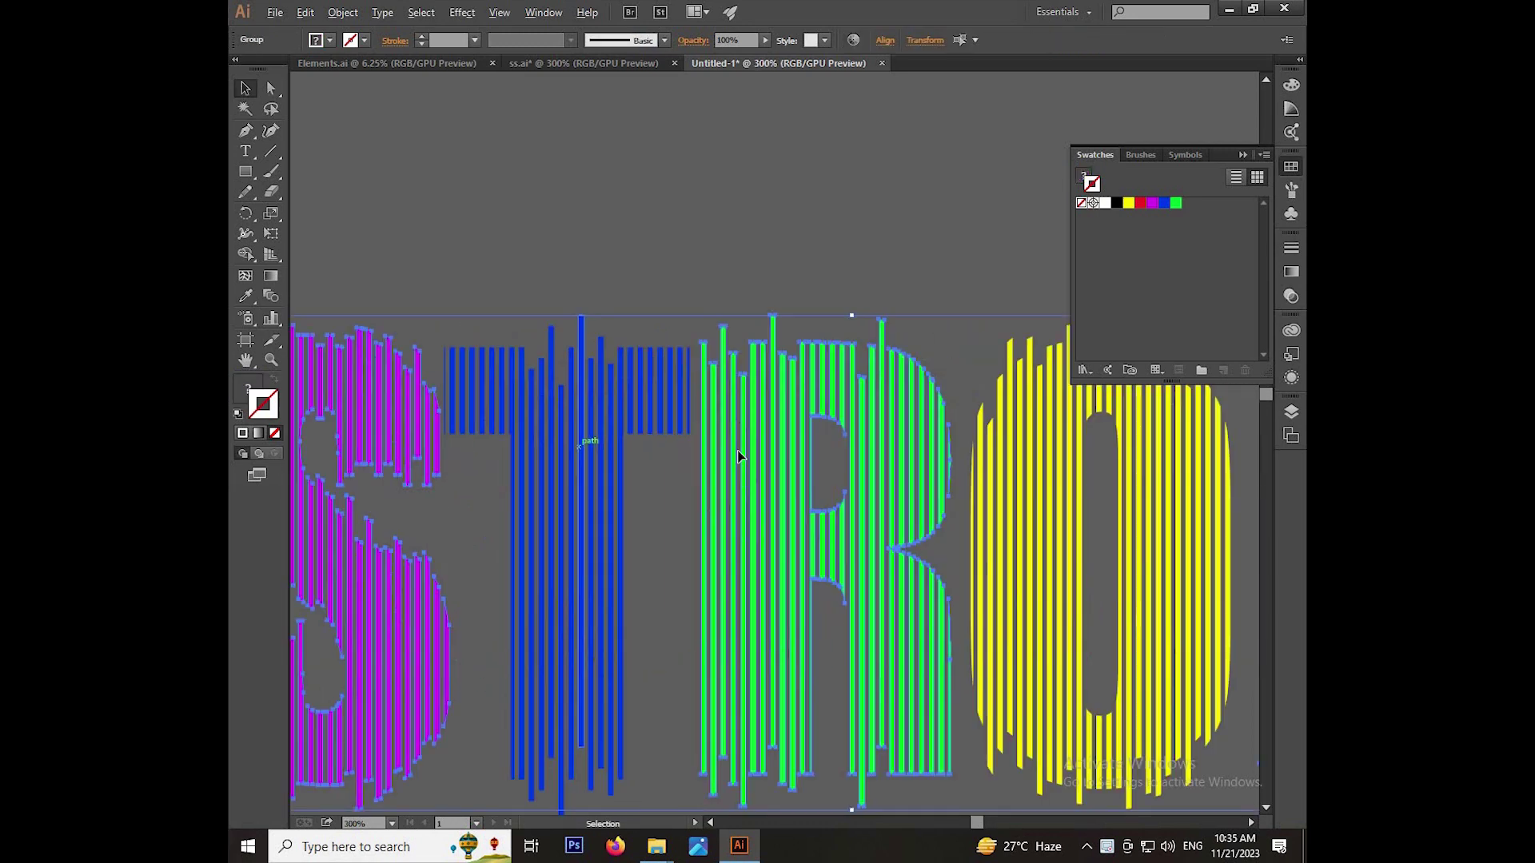
scroll(735, 452, "down", 3)
key("ctrl+shift+a")
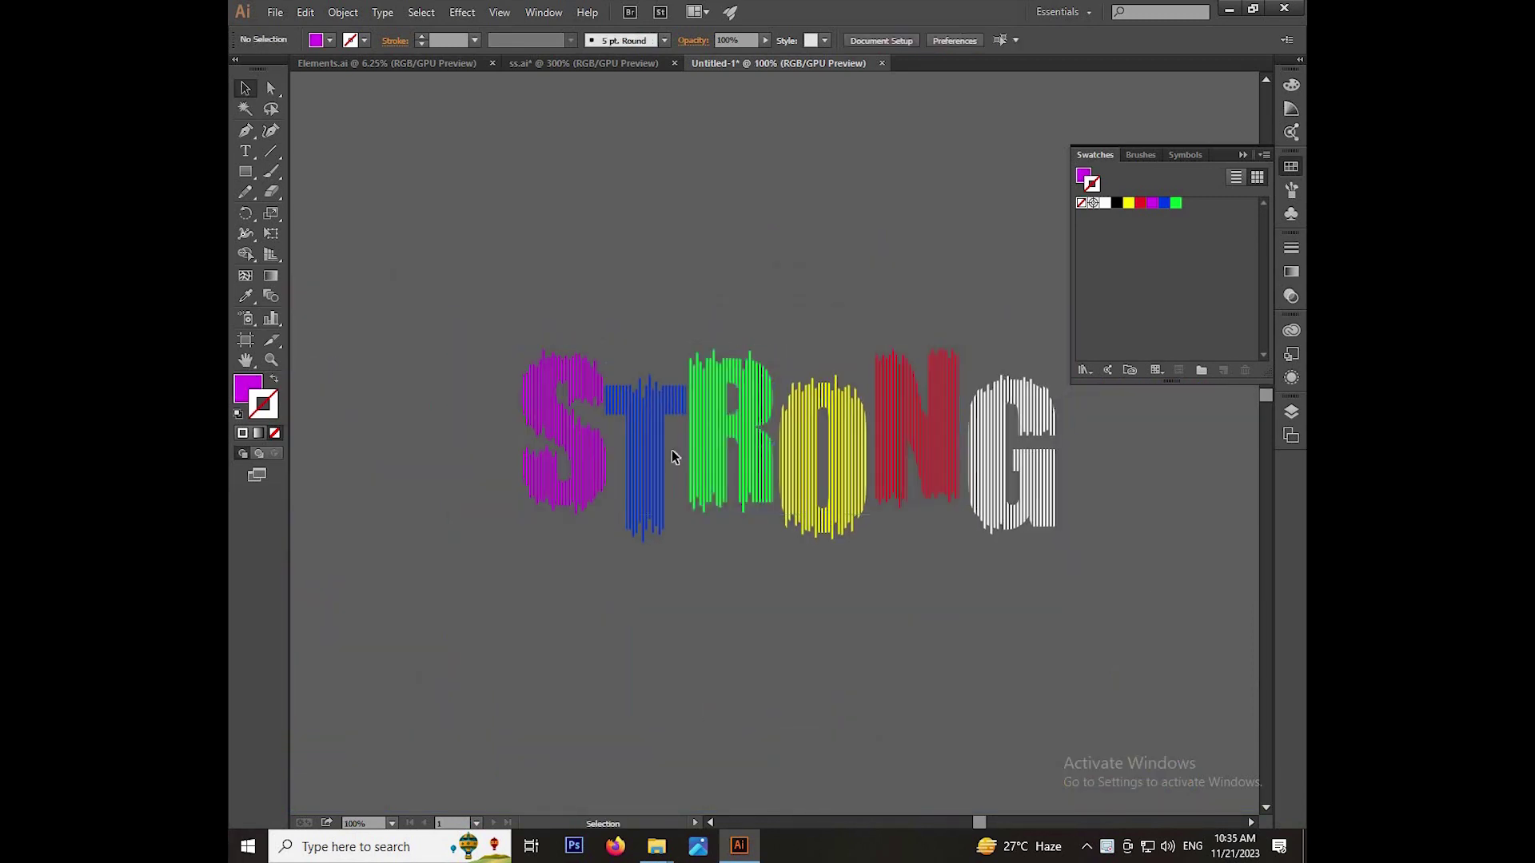
- Slide the blue T left over the S and the green R over the T
left_click(671, 457)
scroll(723, 457, "up", 3)
left_click_drag(718, 489, 671, 452)
scroll(694, 476, "up", 2)
scroll(671, 452, "down", 2)
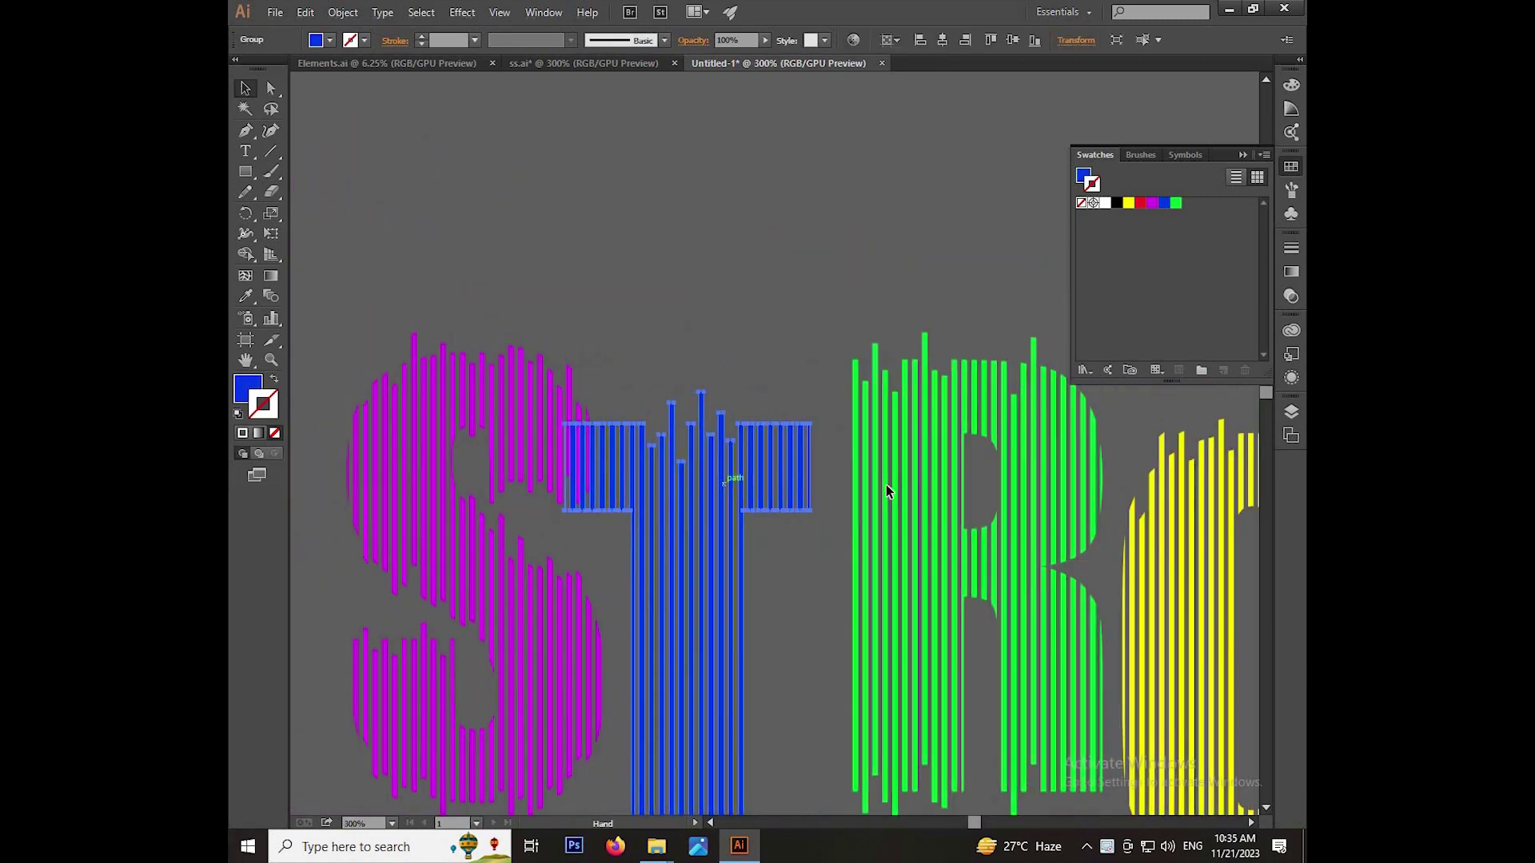
left_click(886, 485)
scroll(885, 485, "up", 1)
mouse_move(851, 474)
left_mouse_down()
mouse_move(789, 496)
mouse_move(826, 483)
left_mouse_up()
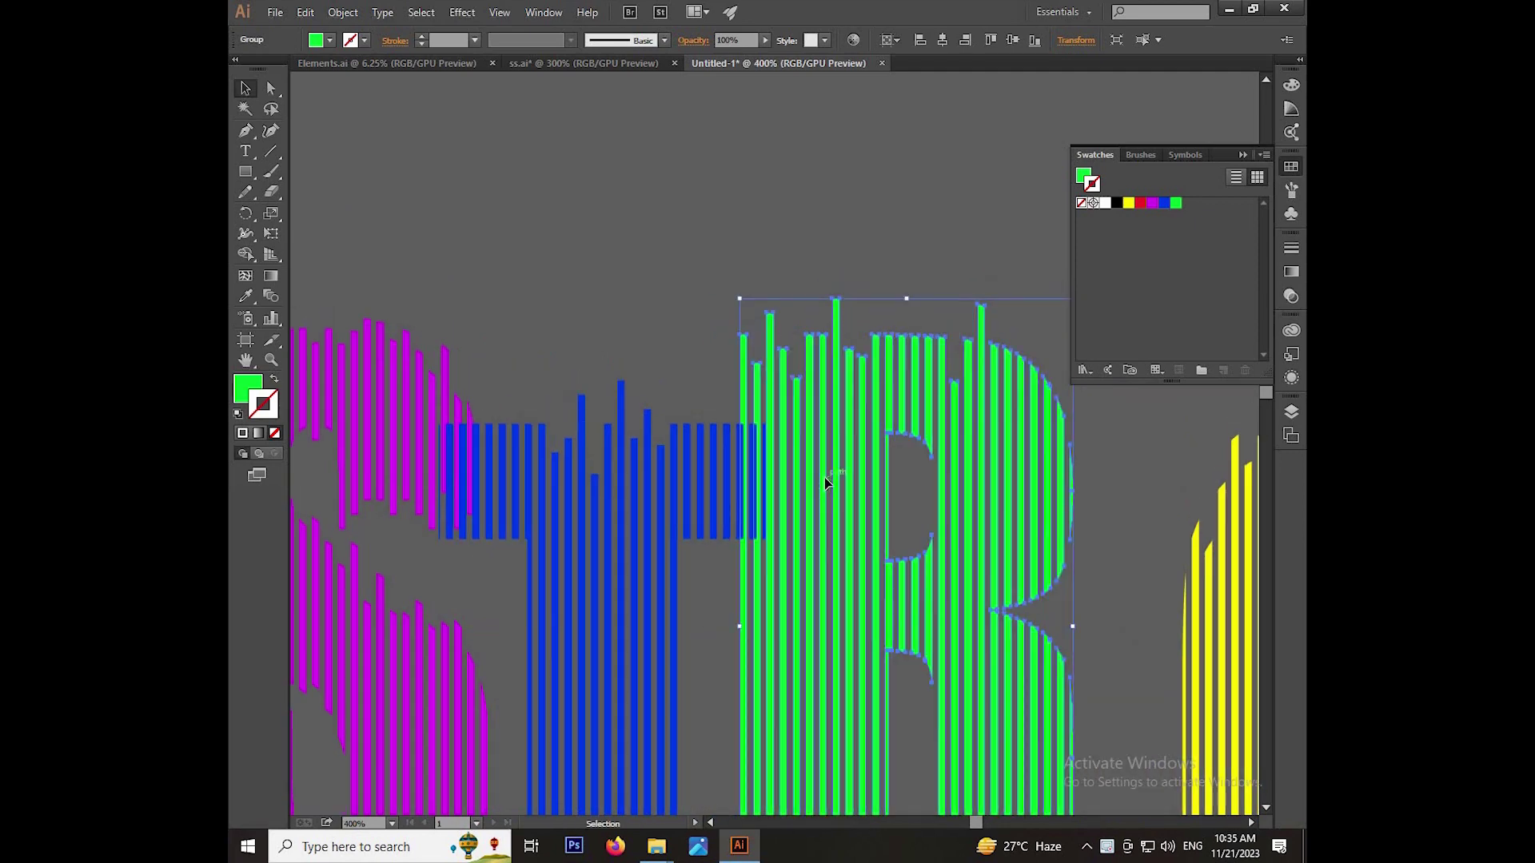
scroll(828, 482, "down", 1)
- Slide the yellow O against the R and the G over the red N
left_click_drag(1015, 491, 895, 484)
scroll(822, 443, "right", 3)
left_click(866, 456)
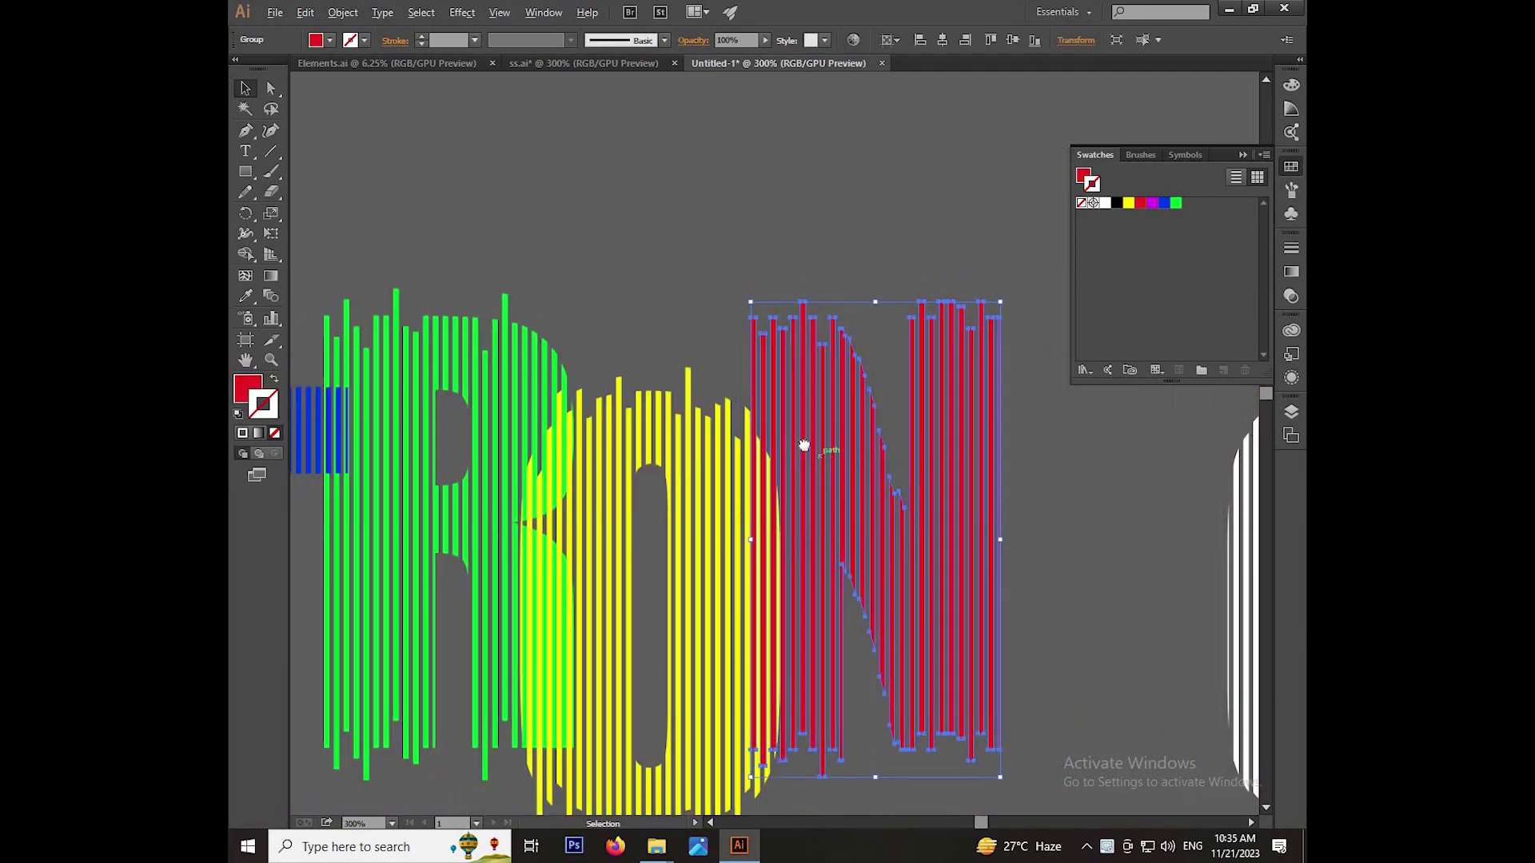
scroll(865, 456, "up", 1)
left_click_drag(1040, 431, 858, 431)
scroll(859, 430, "down", 2)
scroll(912, 381, "up", 1)
left_click(912, 381)
- Draw a 597×341 pt rectangle covering the whole STRONG word
scroll(912, 381, "down", 3)
left_click(520, 296)
left_click_drag(454, 288, 961, 590)
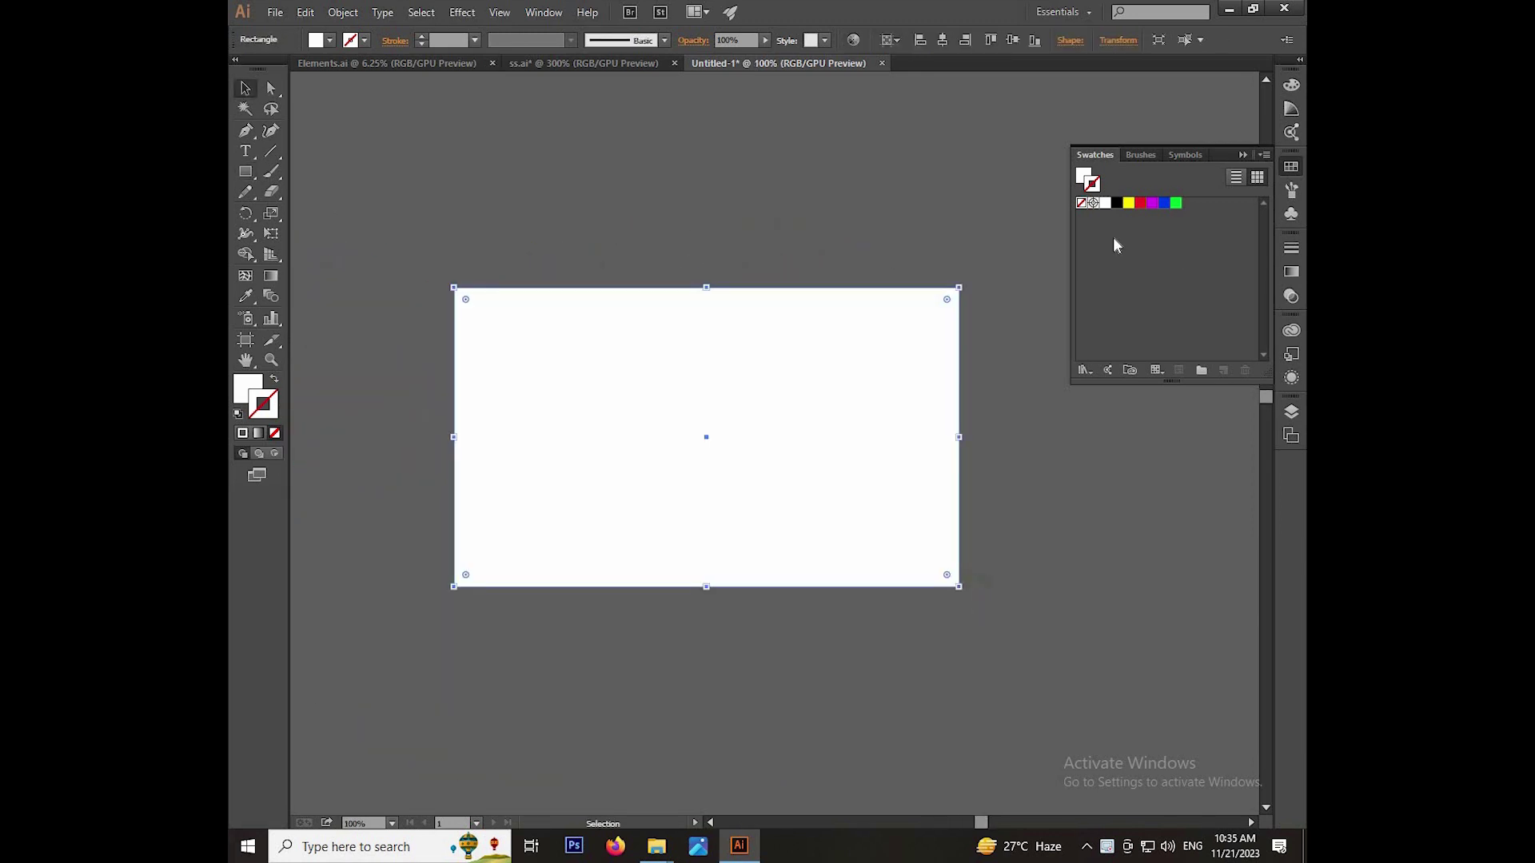
- Fill the rectangle black, send it behind STRONG, and enlarge it taller and wider
left_click(1116, 203)
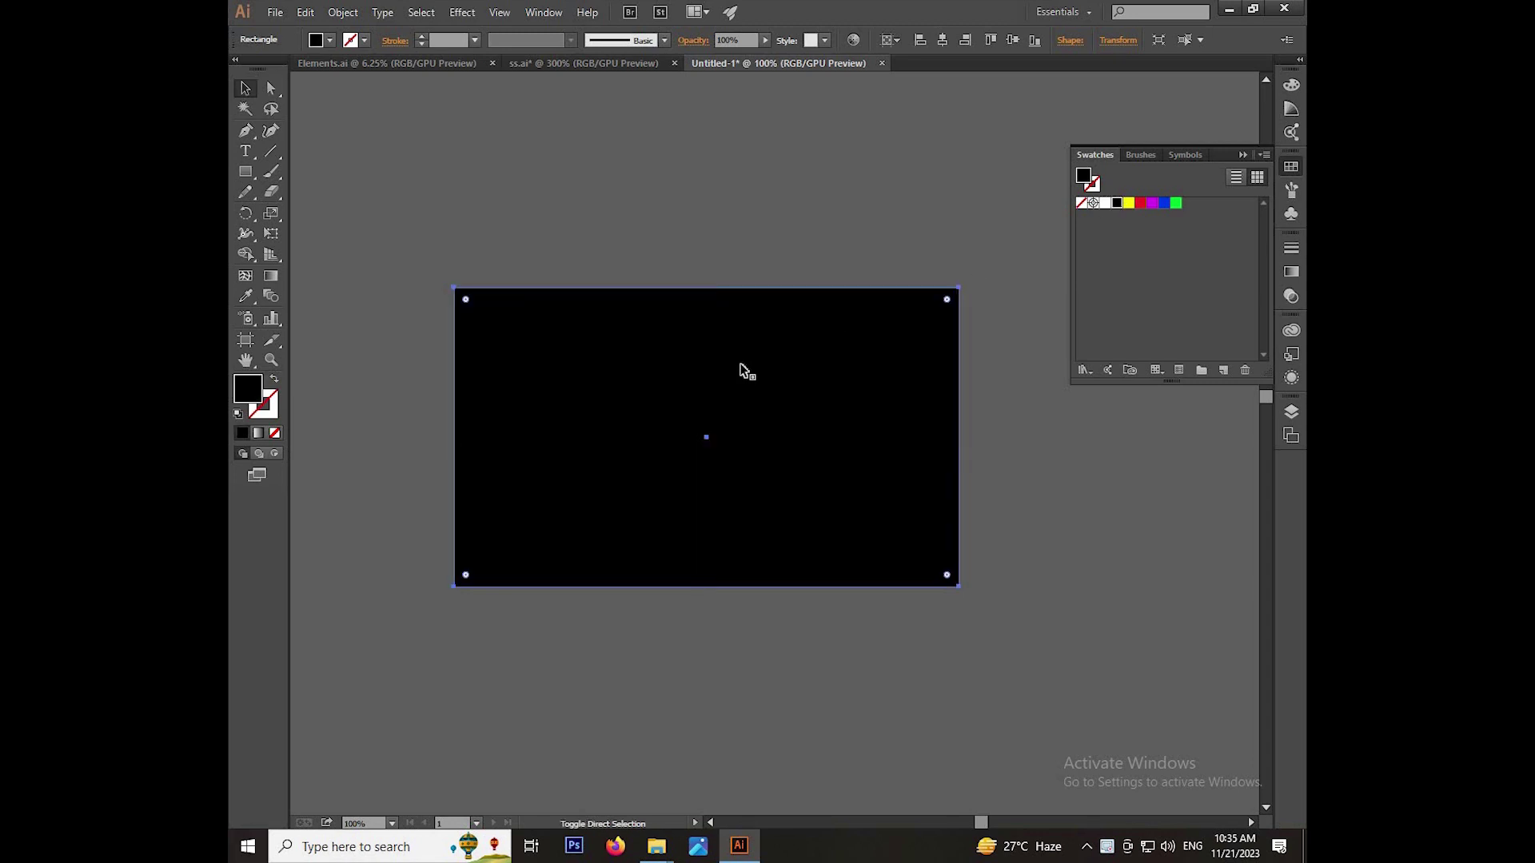
key("ctrl+shift+bracketleft")
left_click_drag(706, 288, 707, 262)
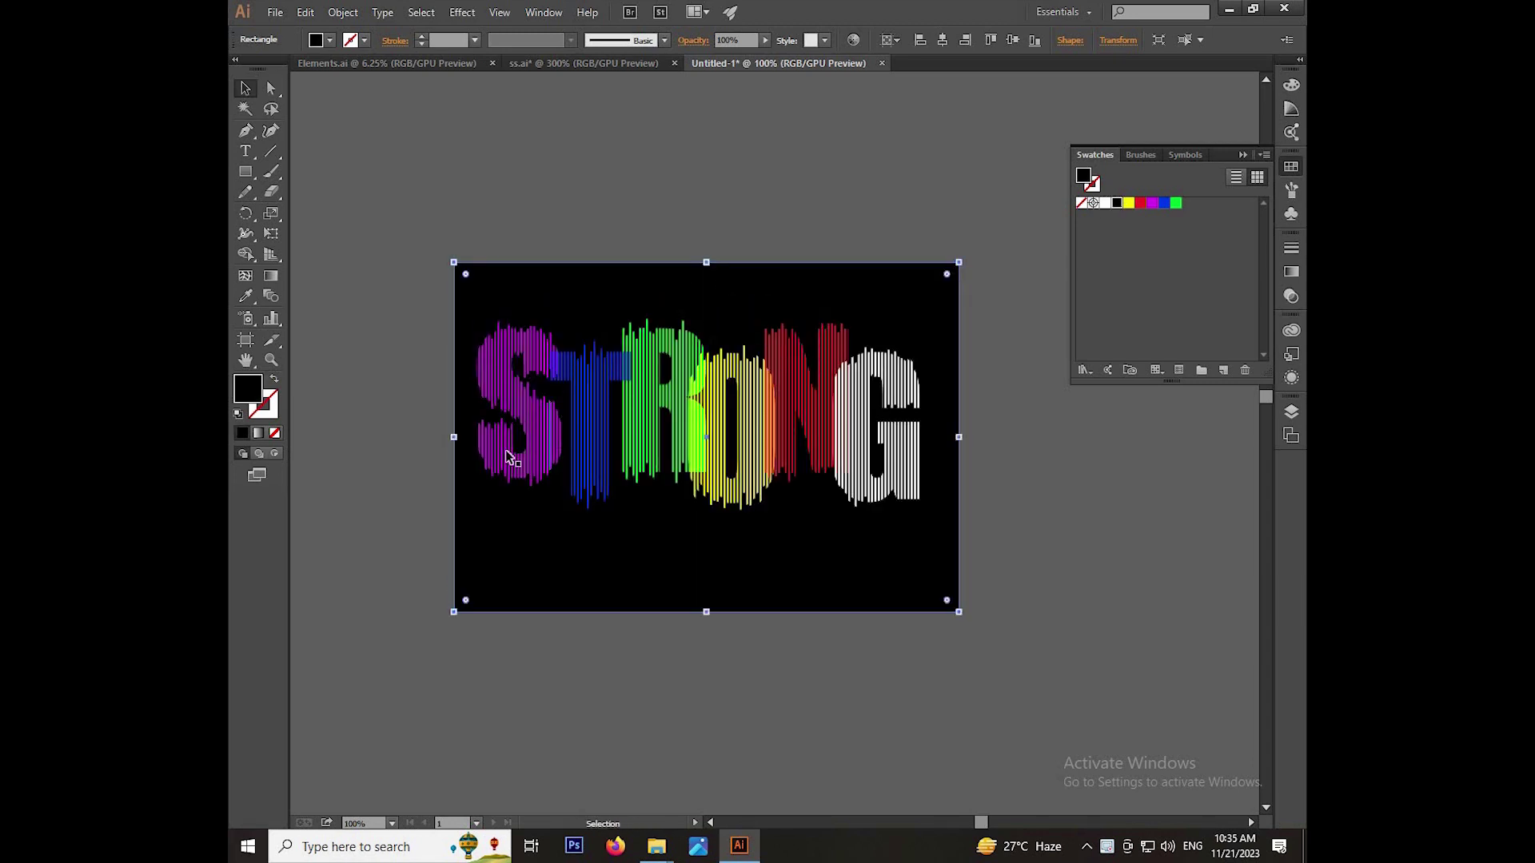
left_click_drag(442, 439, 432, 439)
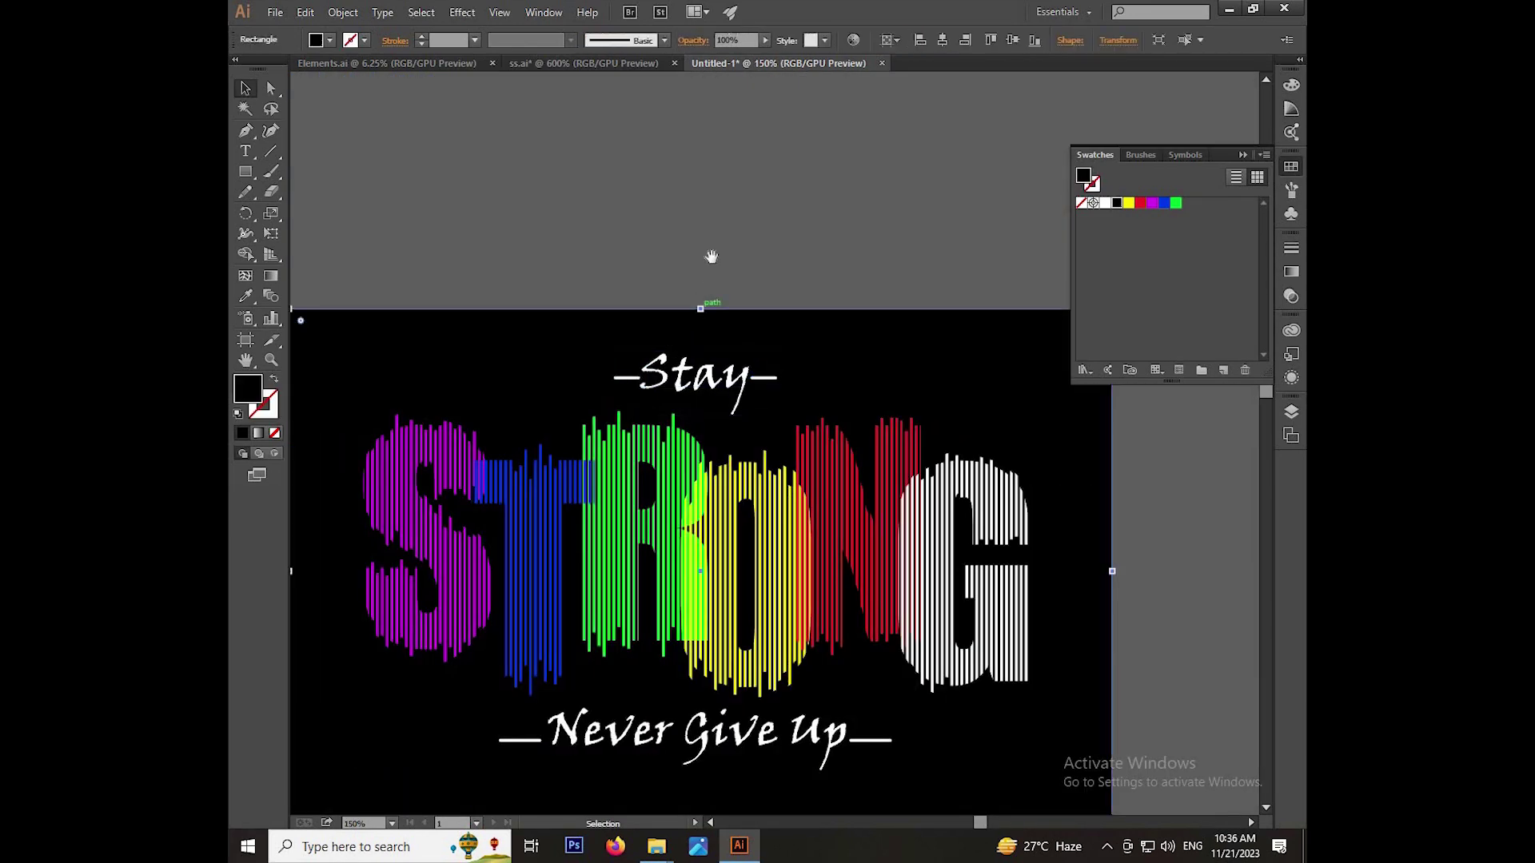
left_click_drag(711, 256, 744, 207)
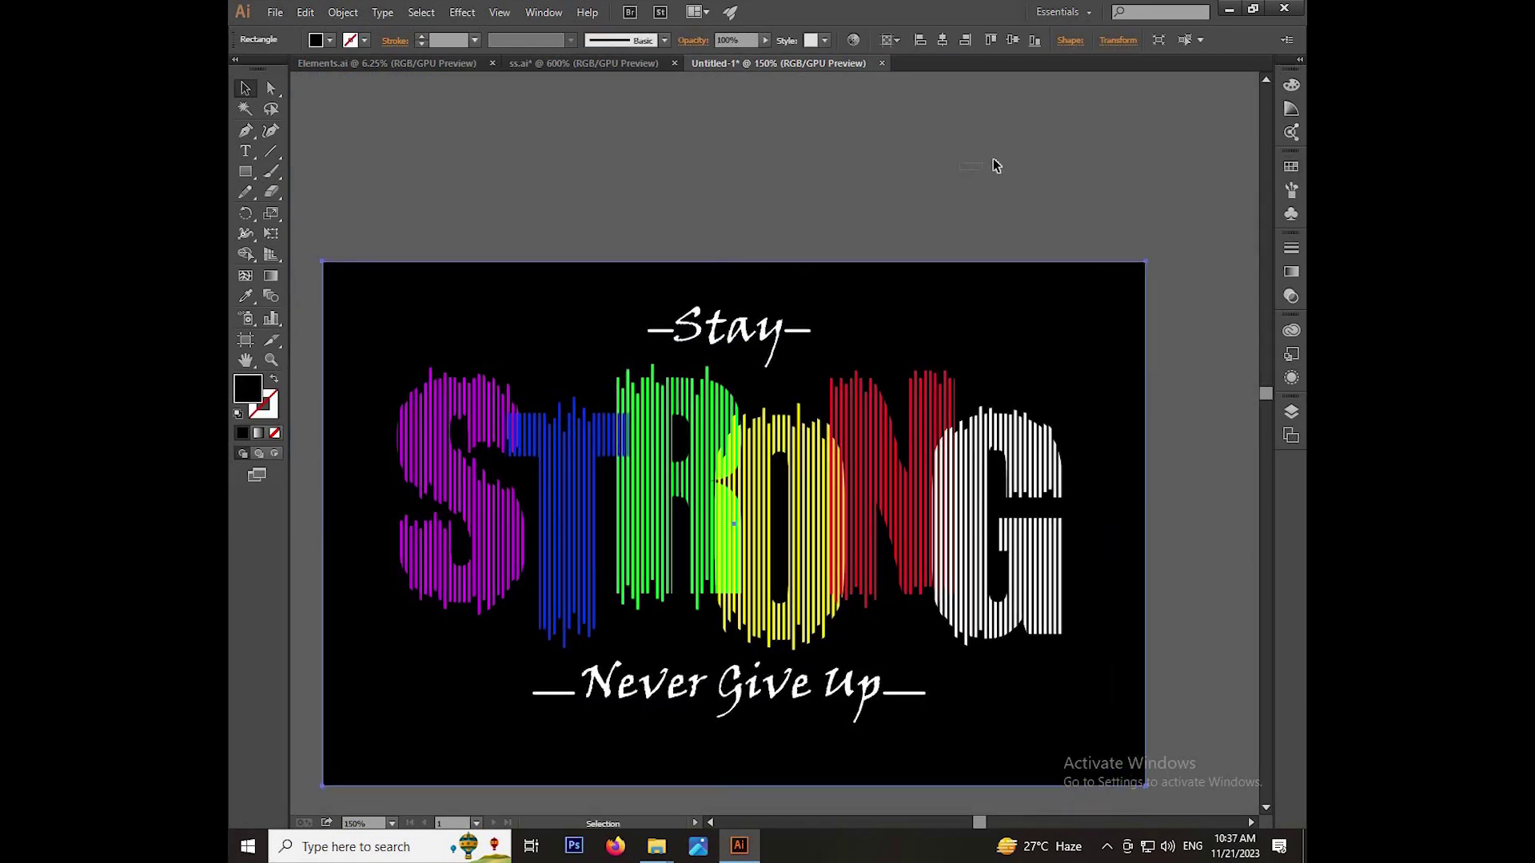
left_click(873, 164)
scroll(877, 168, "down", 1)
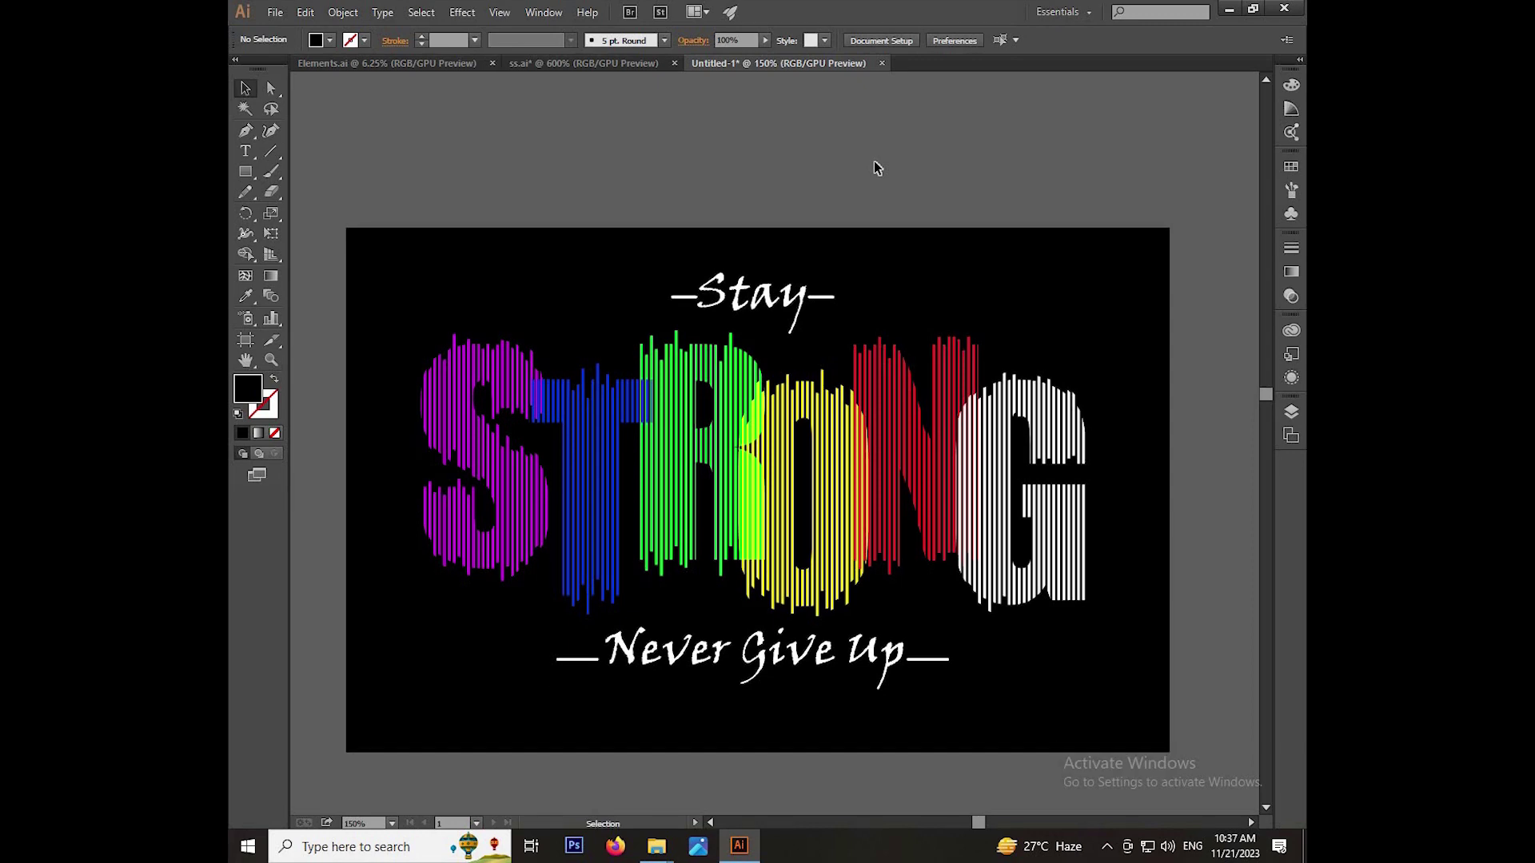